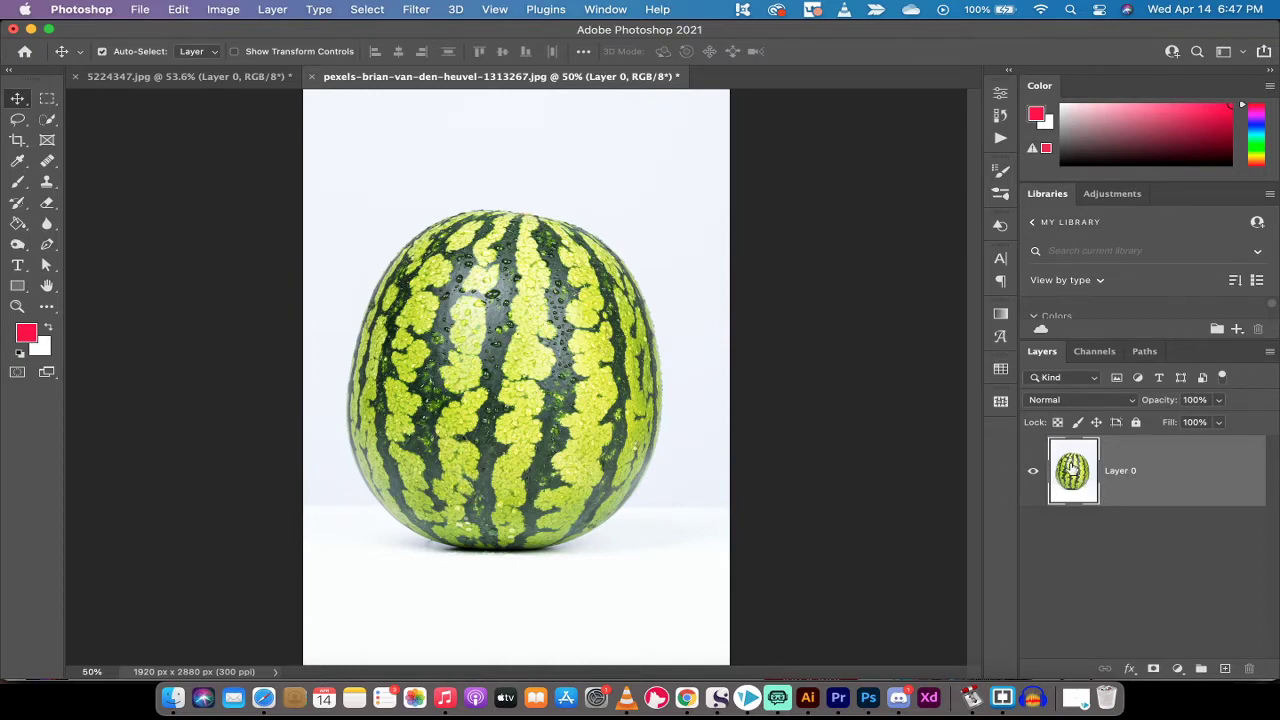
# Step: Duplicate Layer 0 into Layer 0 copy and turn off the original Layer 0's visibility
pyautogui.moveTo(1076, 466); pyautogui.dragTo(1226, 668)
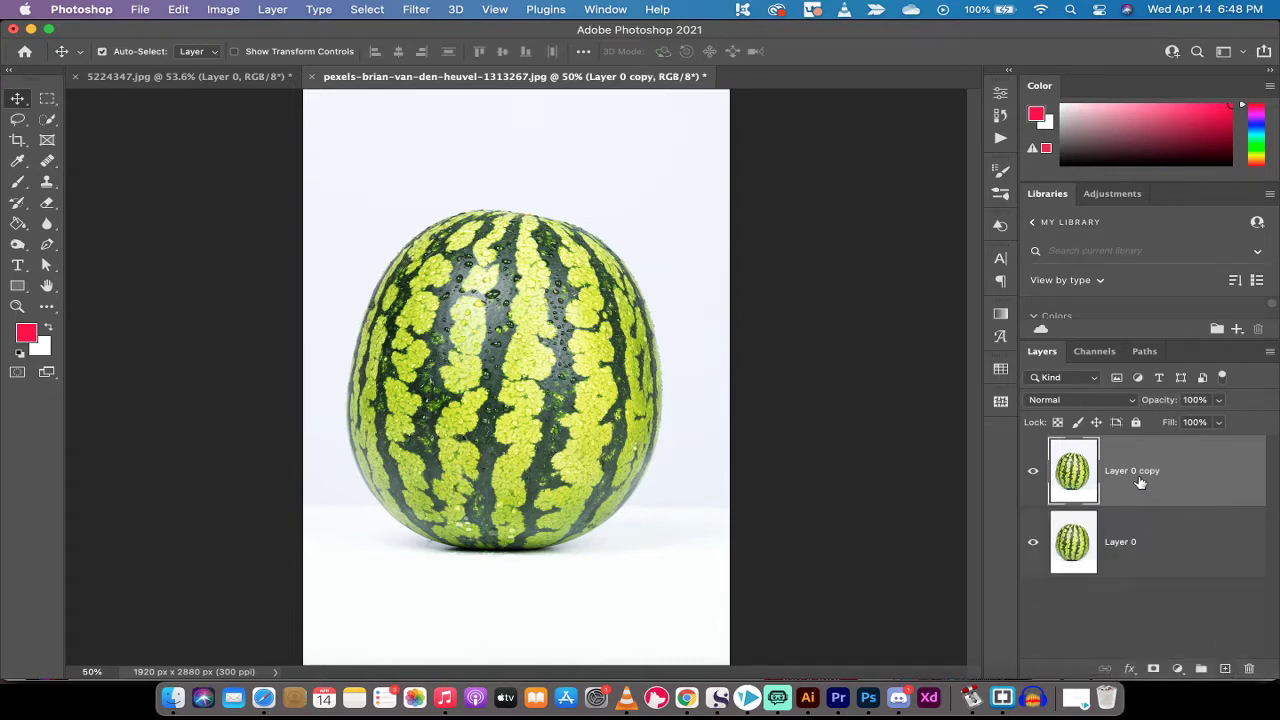
pyautogui.click(1033, 542)
# Step: Use Select > Subject to outline the watermelon, inspect the edge up close, and undo an accidental nudge
pyautogui.click(367, 9)
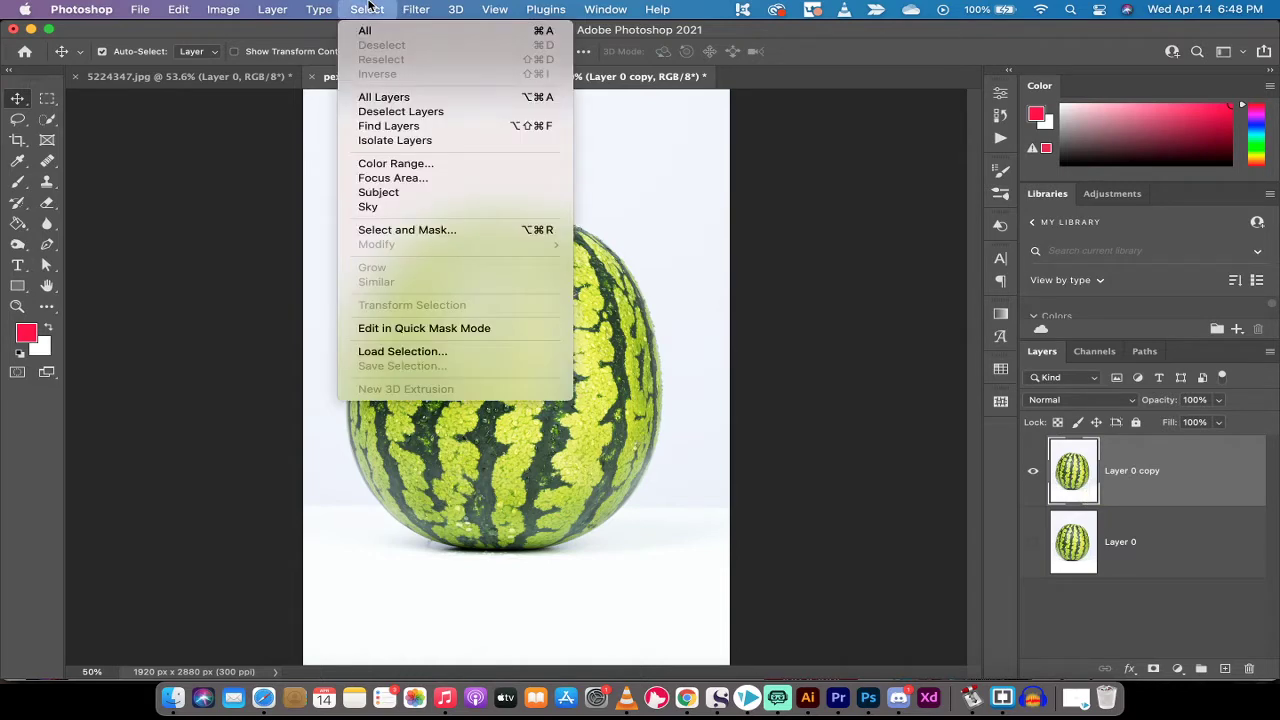
pyautogui.click(425, 192)
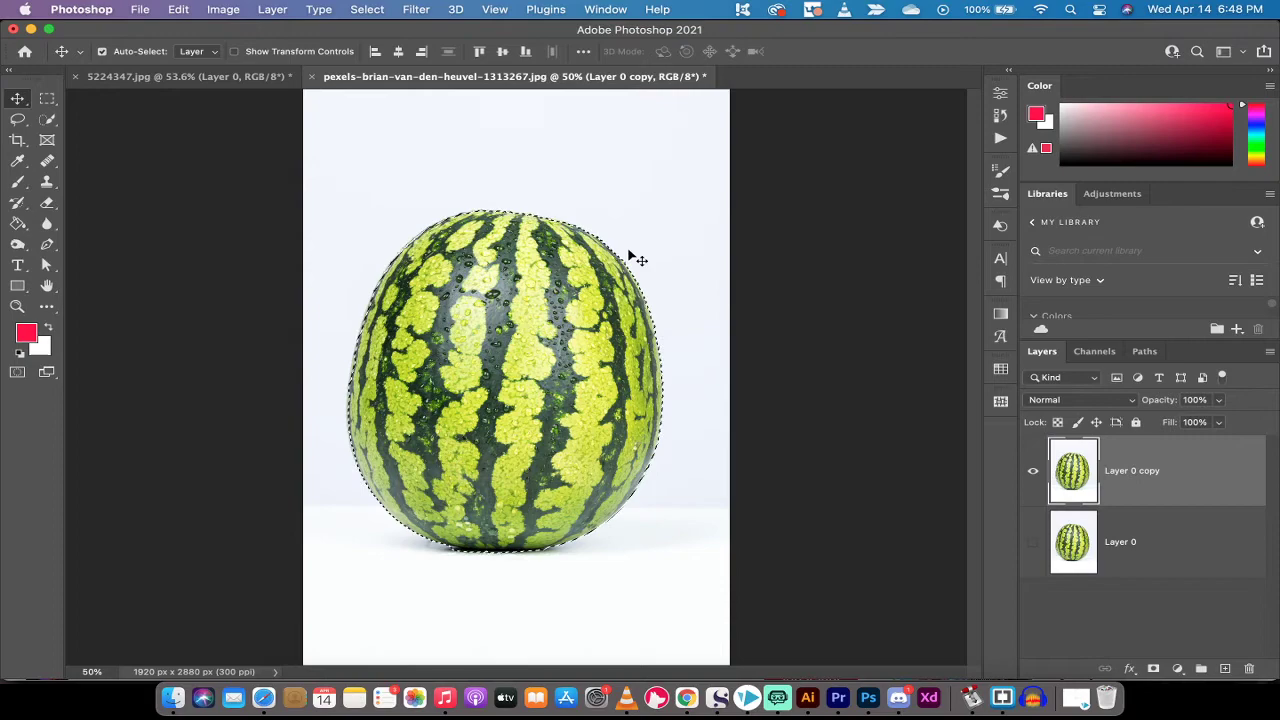
pyautogui.scroll(2, 390, 325)
pyautogui.scroll(5, 390, 325)
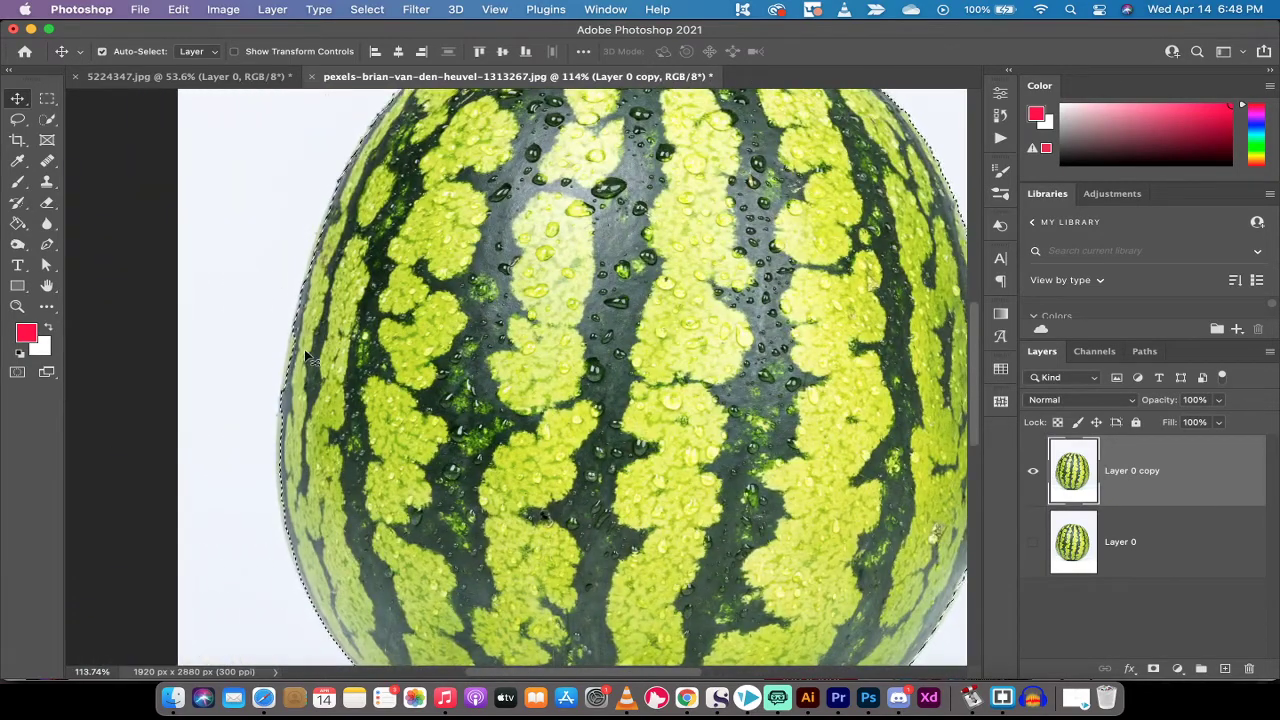
pyautogui.scroll(-1, 305, 352)
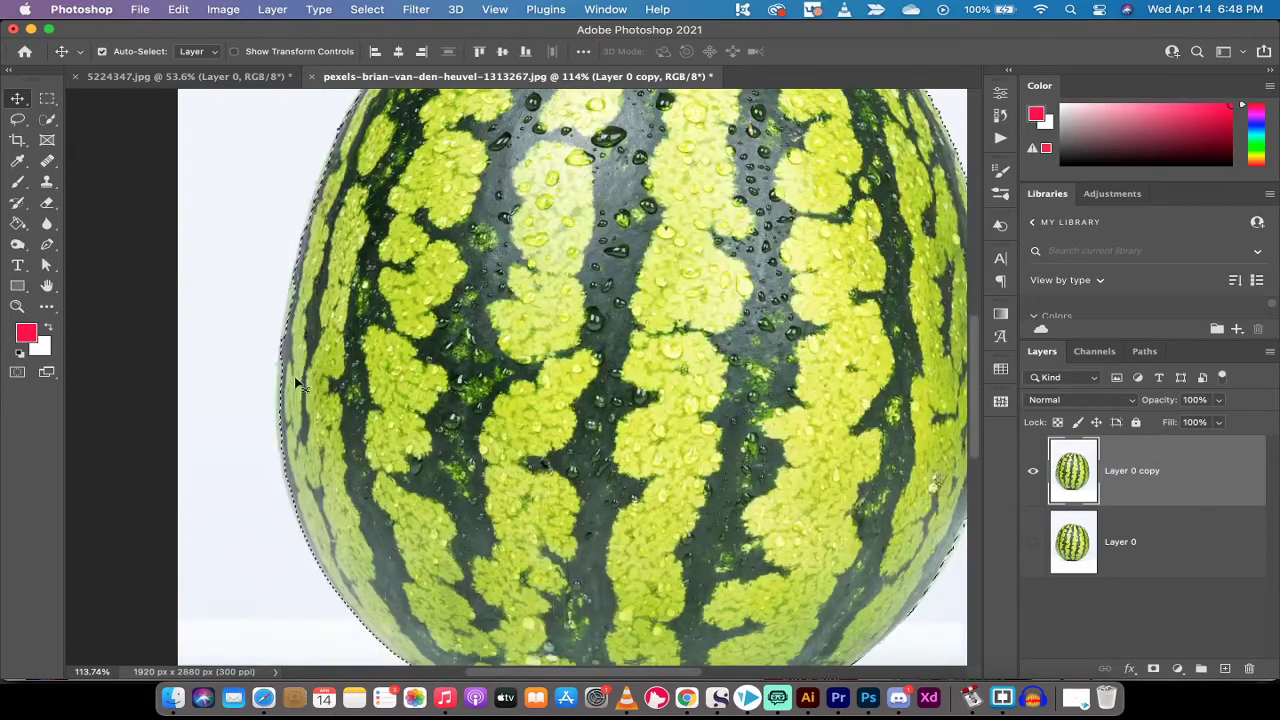
pyautogui.scroll(-5, 340, 400)
pyautogui.hscroll(2, 340, 400)
pyautogui.scroll(-3, 350, 416)
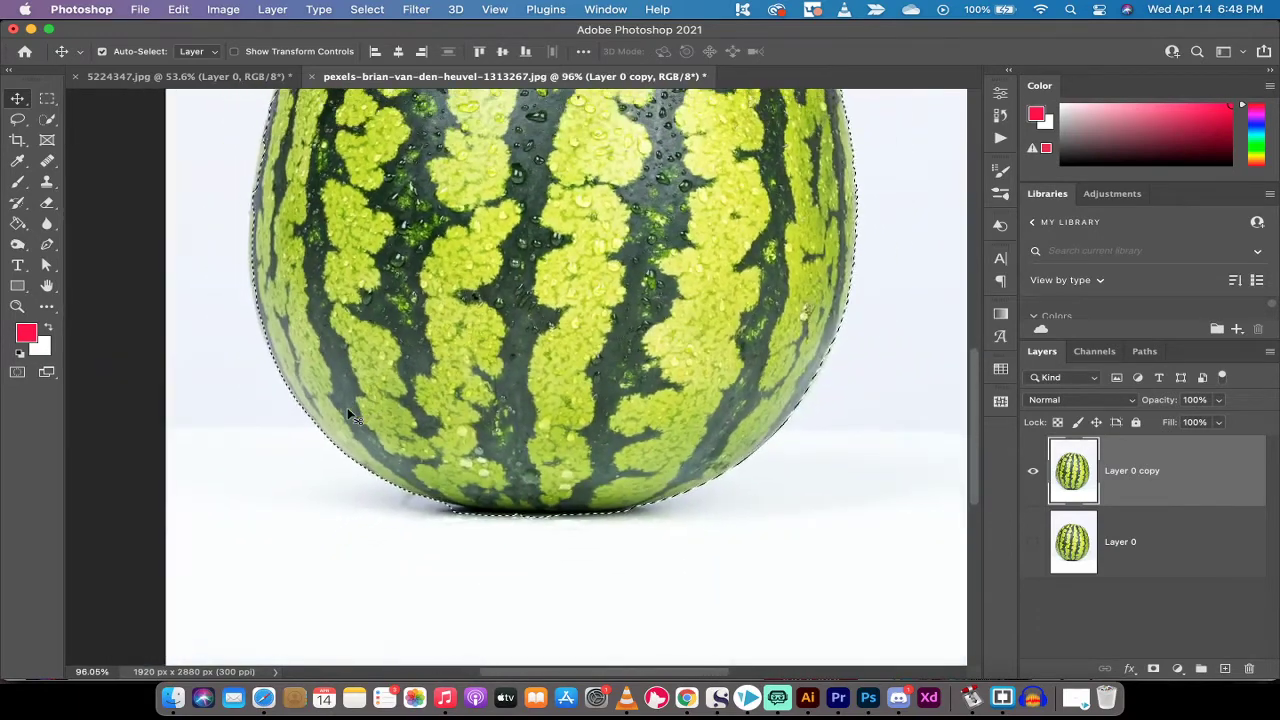
pyautogui.scroll(-3, 346, 418)
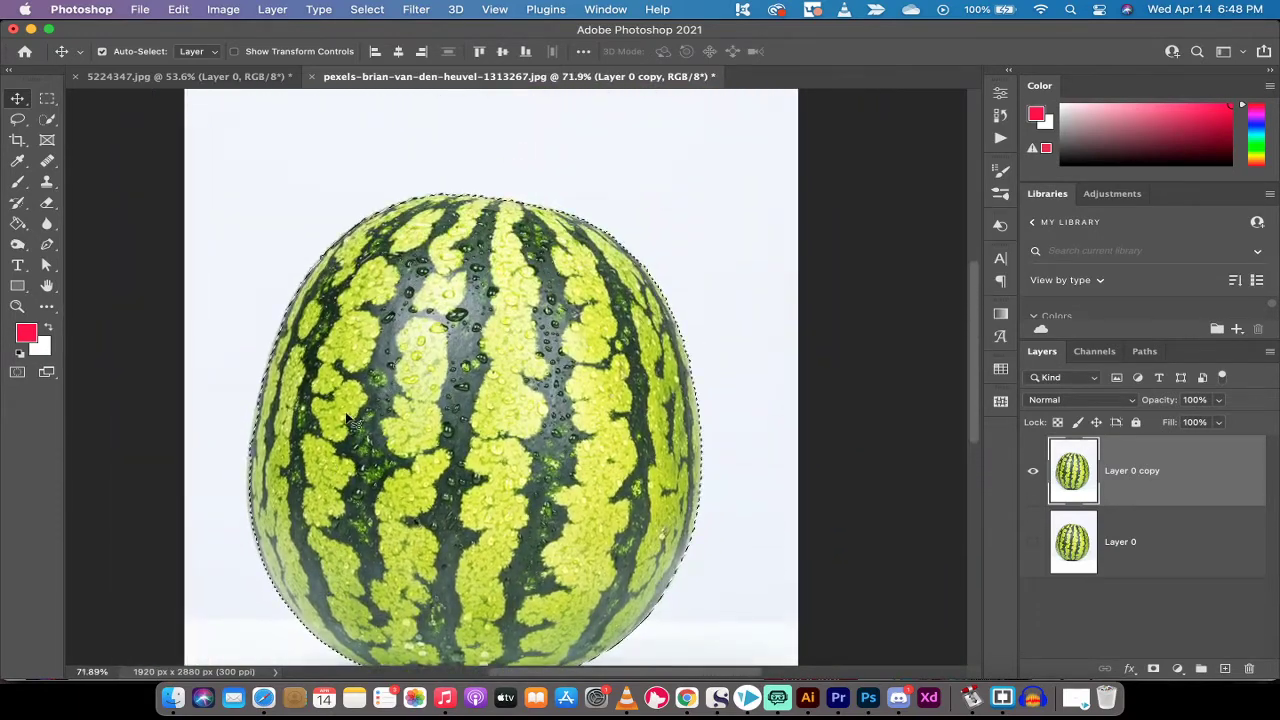
pyautogui.scroll(-1, 346, 418)
pyautogui.scroll(-2, 340, 410)
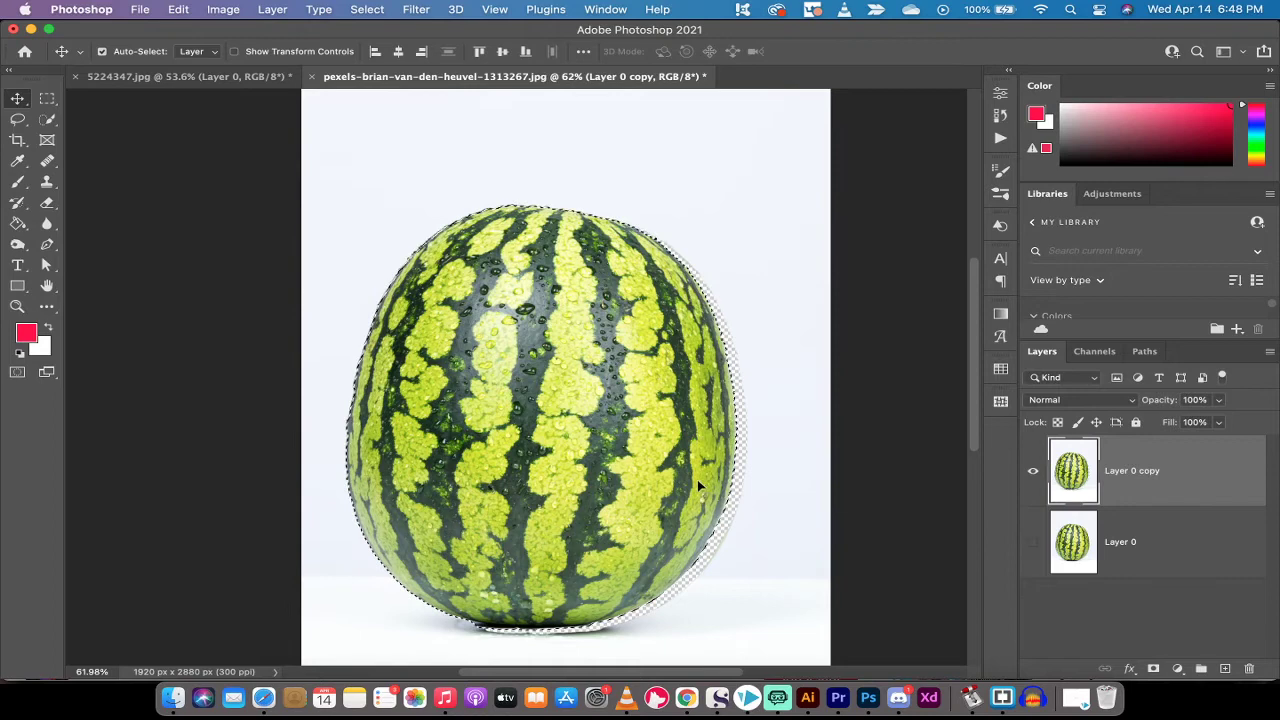
pyautogui.press('super+z')
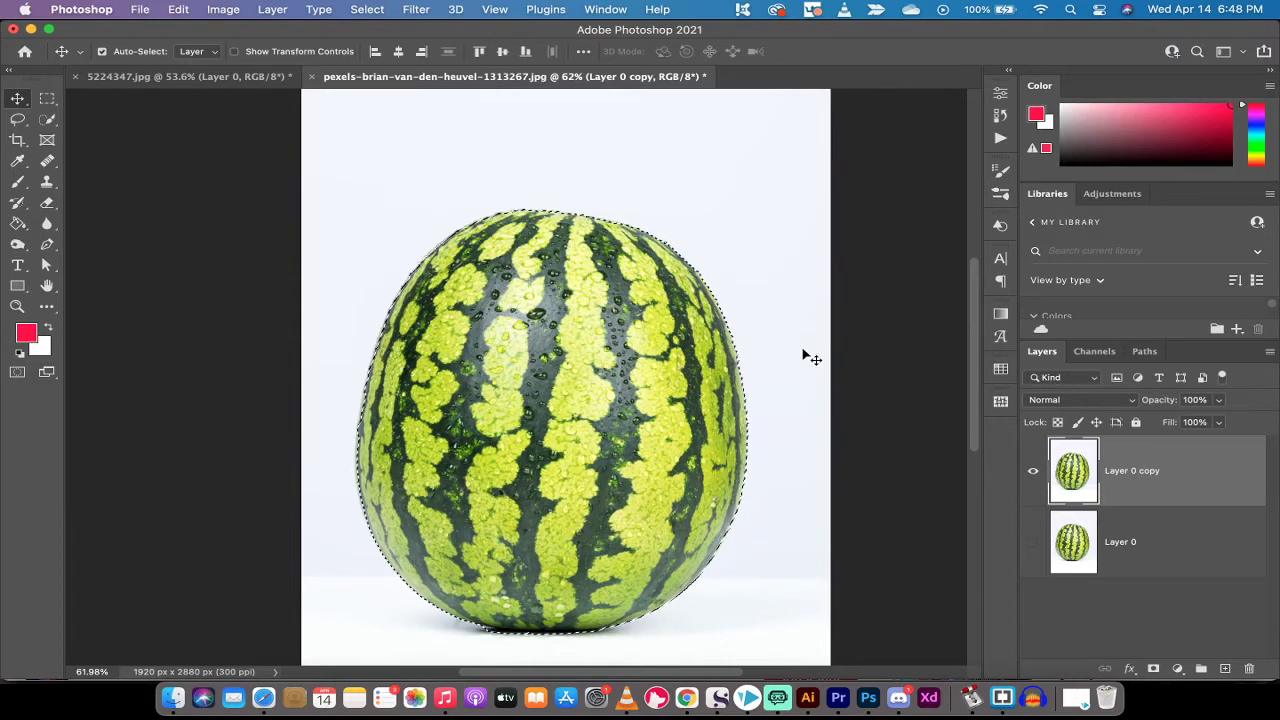
# Step: Add a layer mask from the selection to Layer 0 copy and move the cut-out watermelon higher
pyautogui.click(1152, 669)
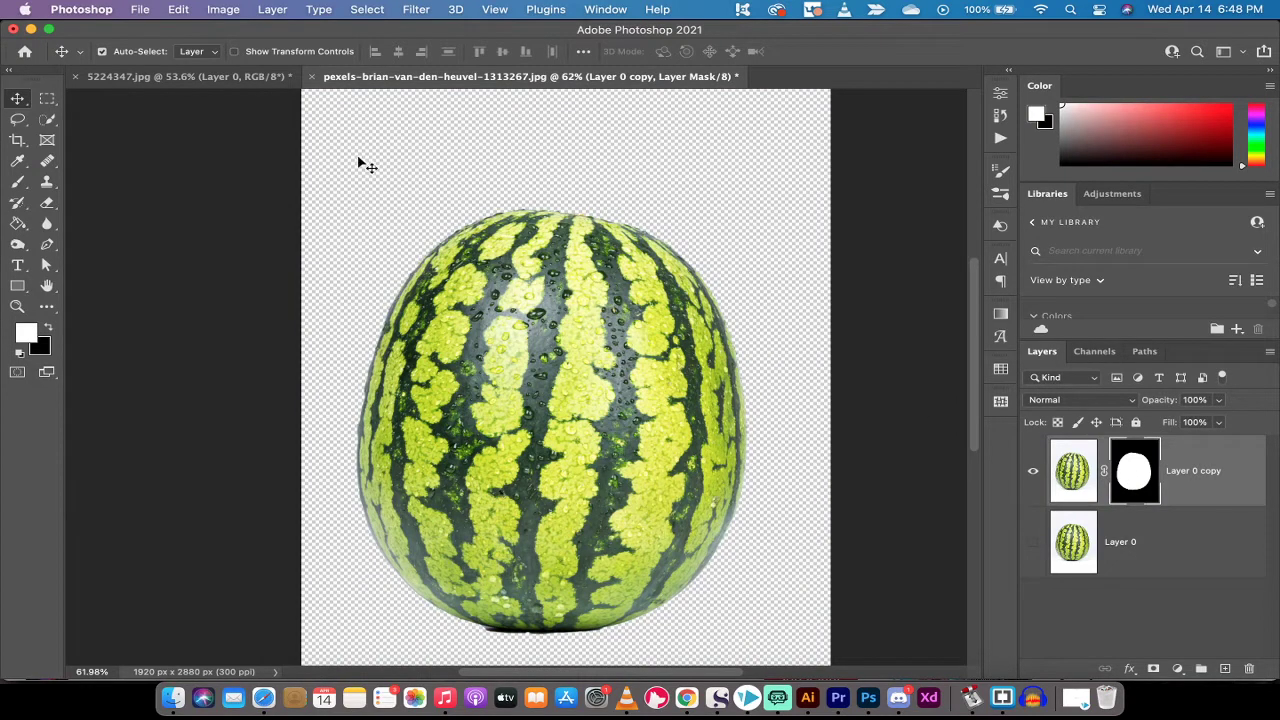
pyautogui.click(141, 8)
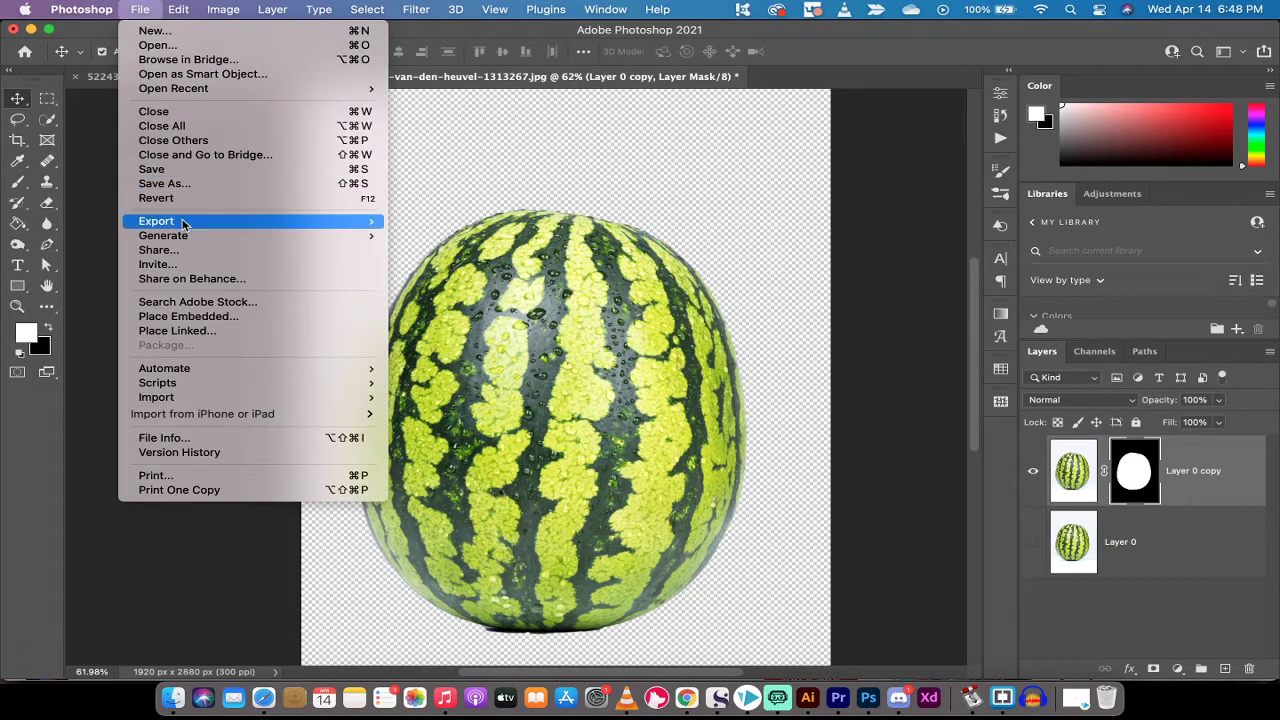
pyautogui.moveTo(356, 225)
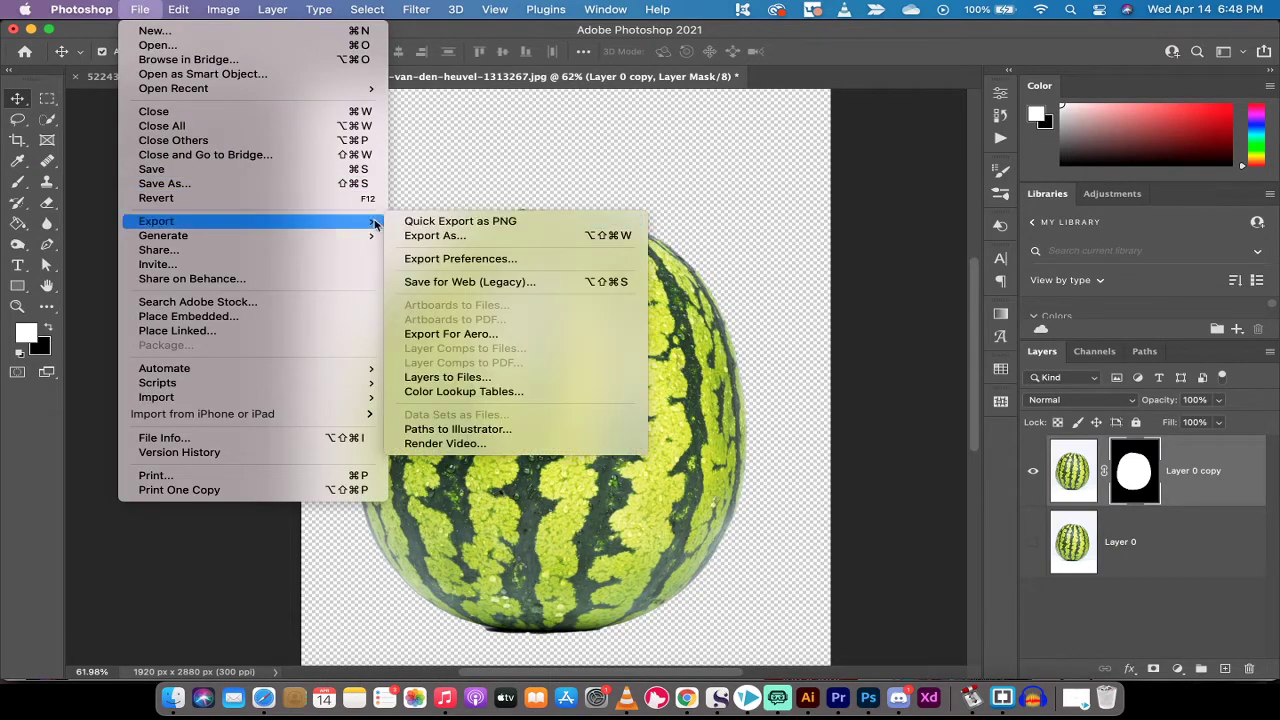
pyautogui.click(141, 8)
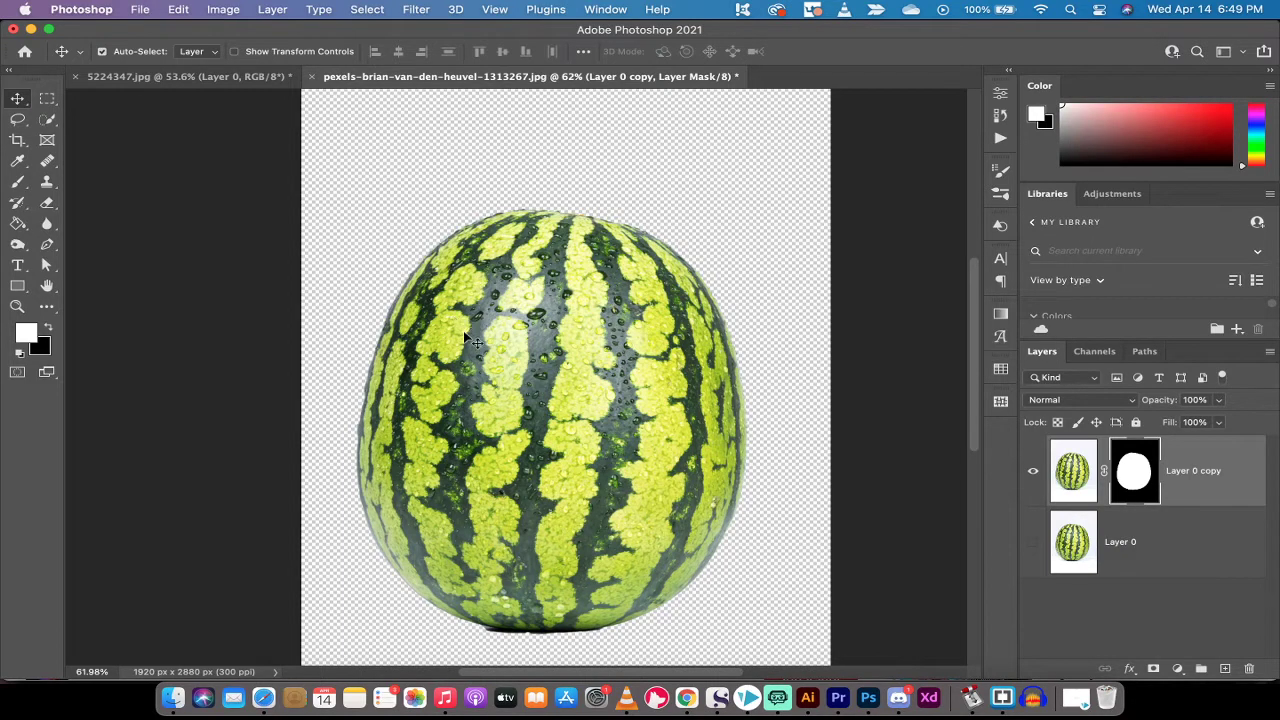
pyautogui.moveTo(470, 453); pyautogui.dragTo(377, 357)
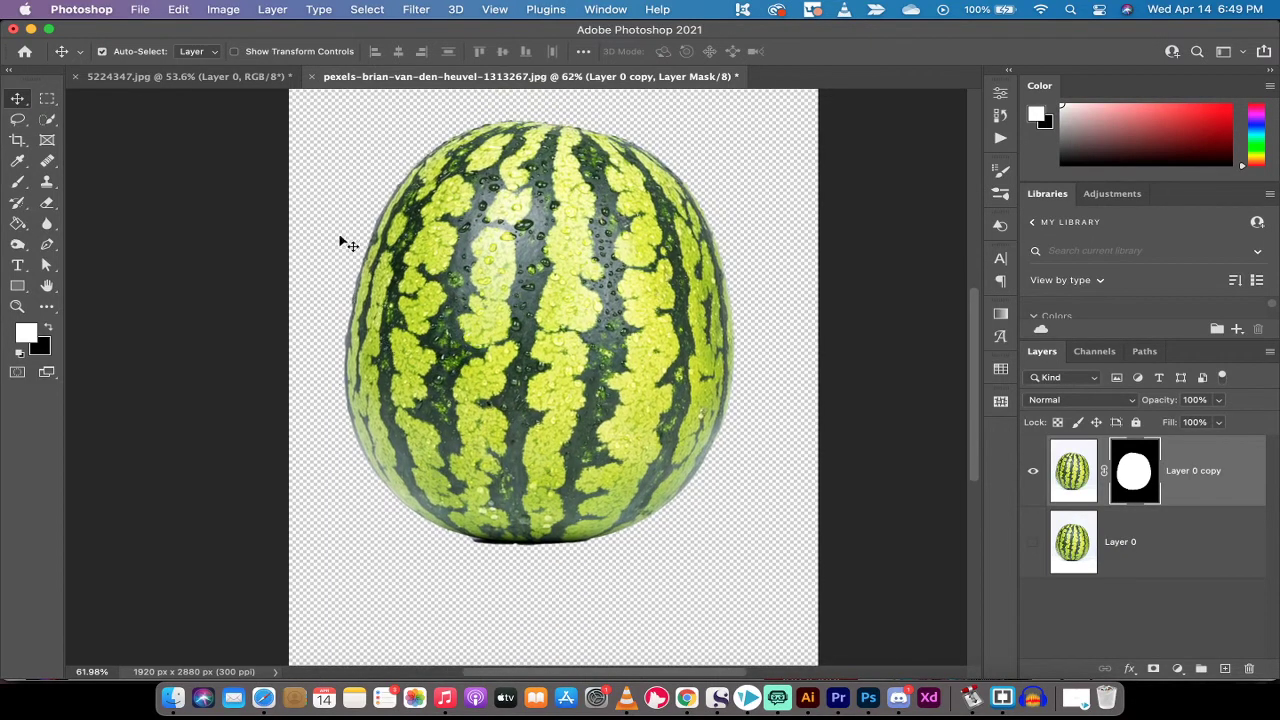
pyautogui.scroll(3, 356, 258)
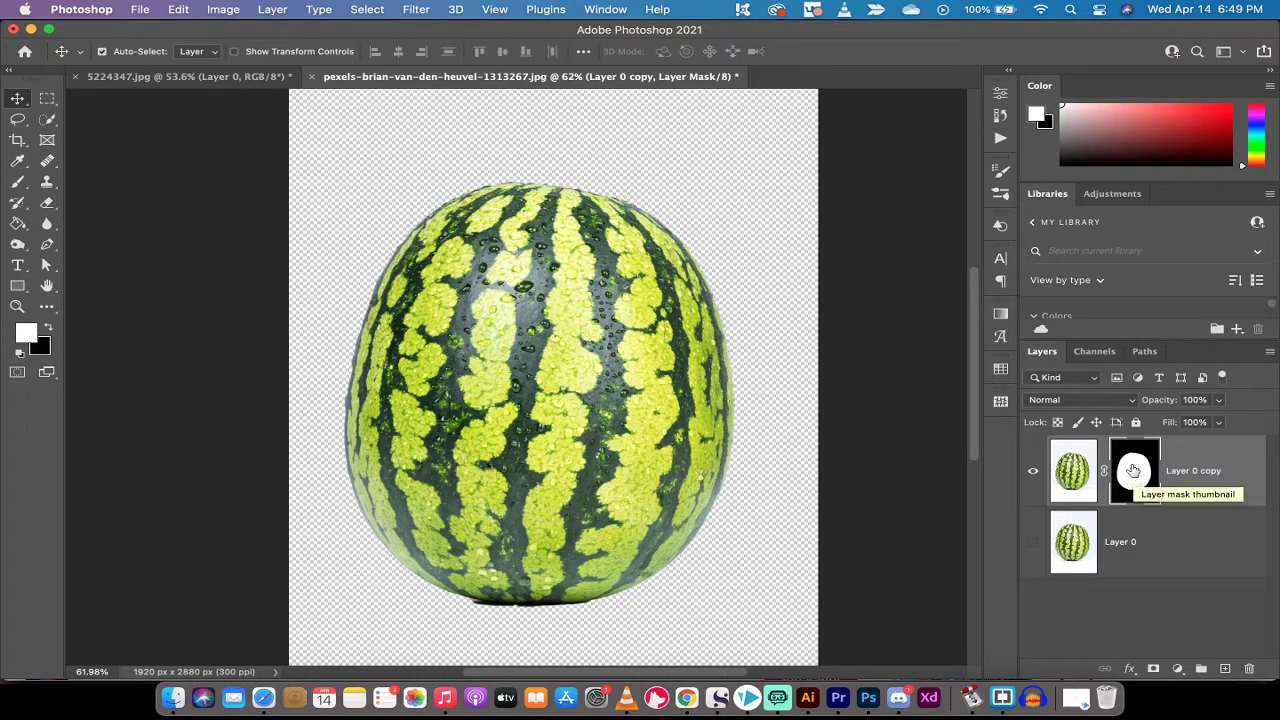
# Step: In Select and Mask, set Radius 2 px, Feather 1.0 px, Shift Edge +2%, output New Layer with Layer Mask
pyautogui.doubleClick(1133, 470)
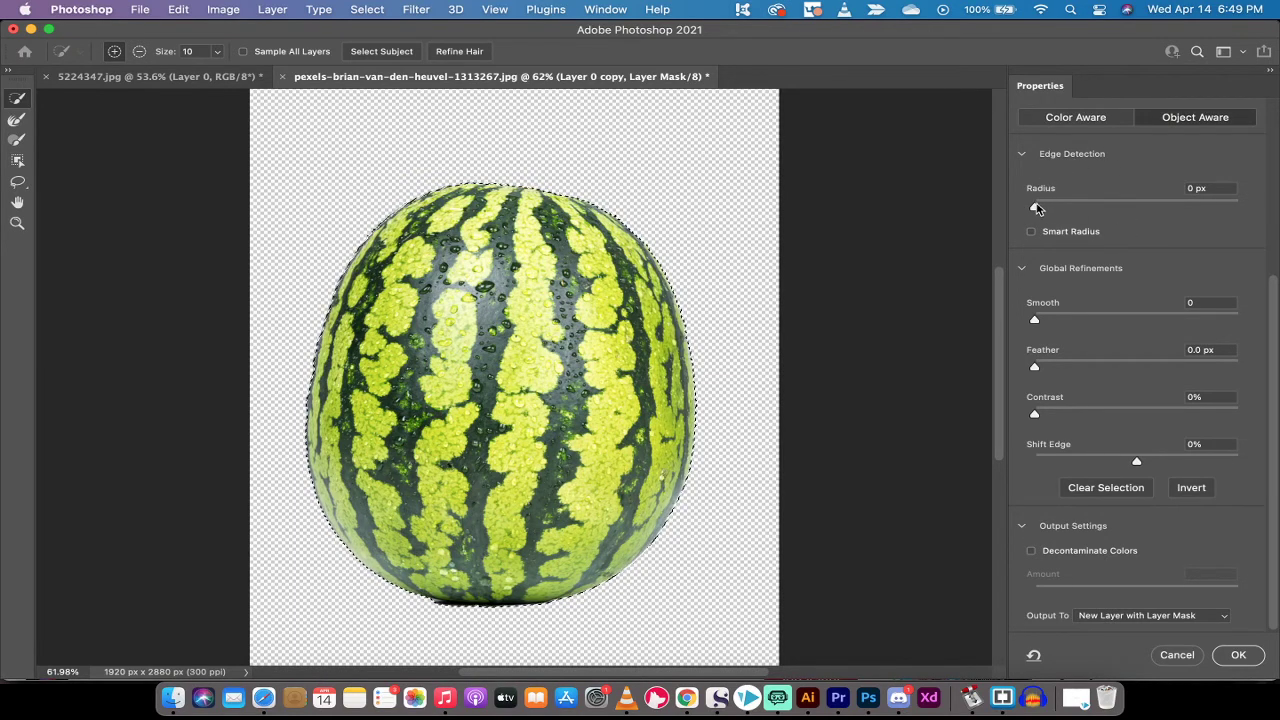
pyautogui.moveTo(1040, 208); pyautogui.dragTo(1055, 209)
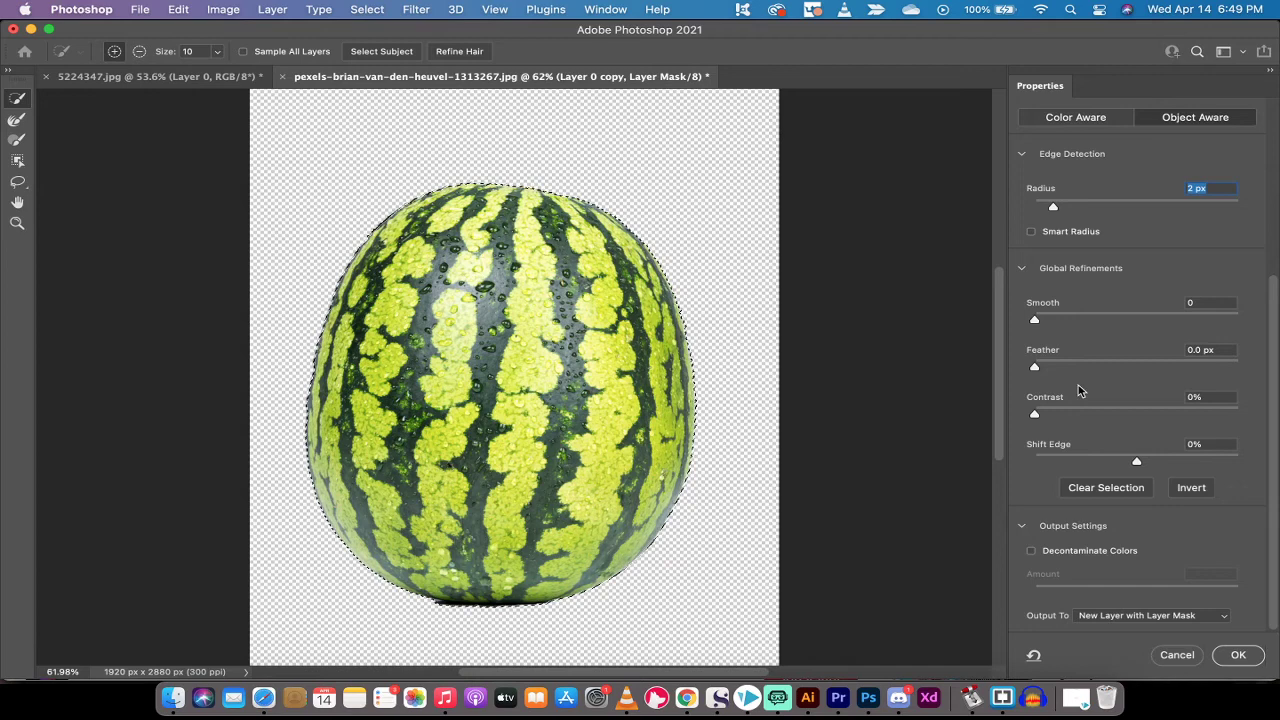
pyautogui.moveTo(1035, 370); pyautogui.dragTo(1046, 370)
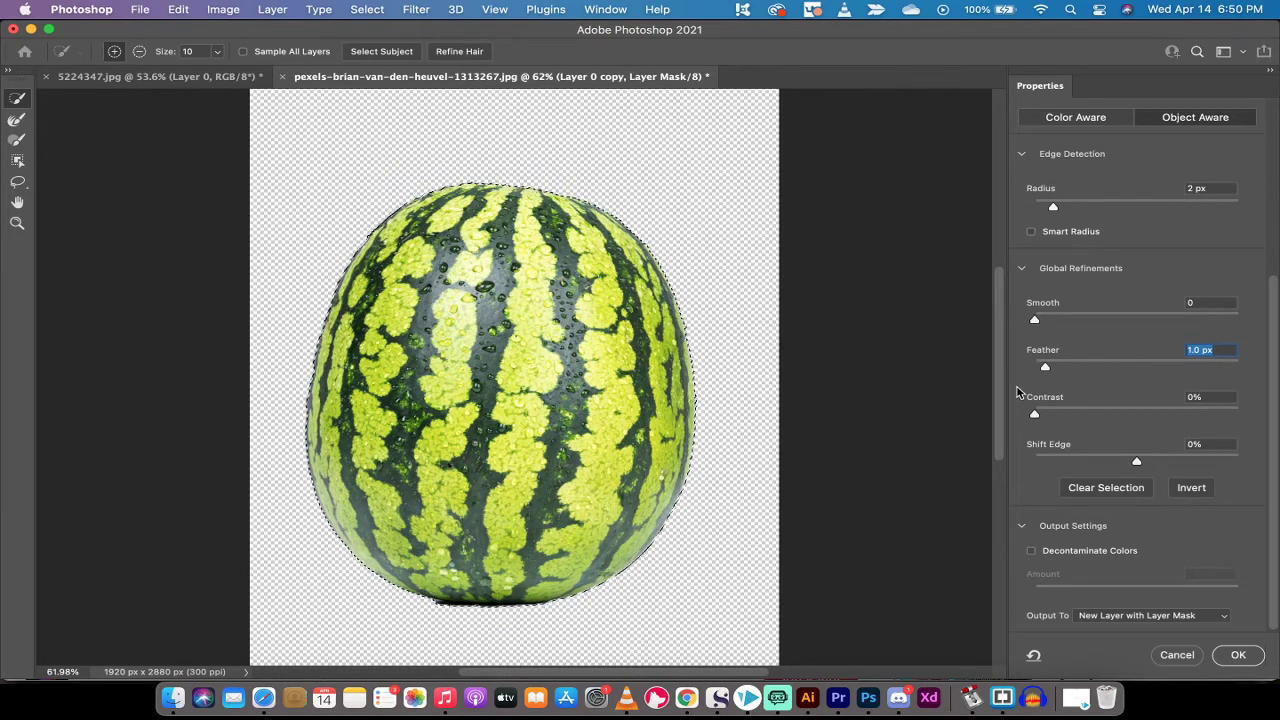
pyautogui.moveTo(1136, 466); pyautogui.dragTo(1139, 466)
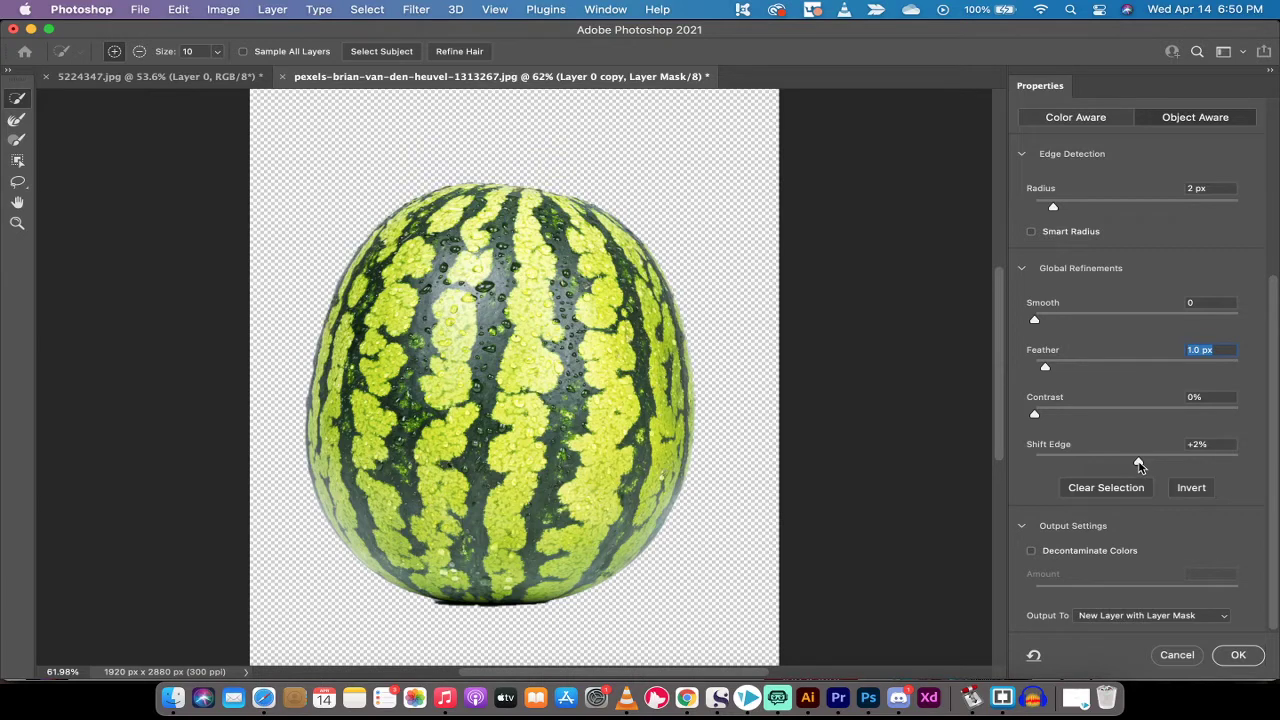
pyautogui.click(1139, 465)
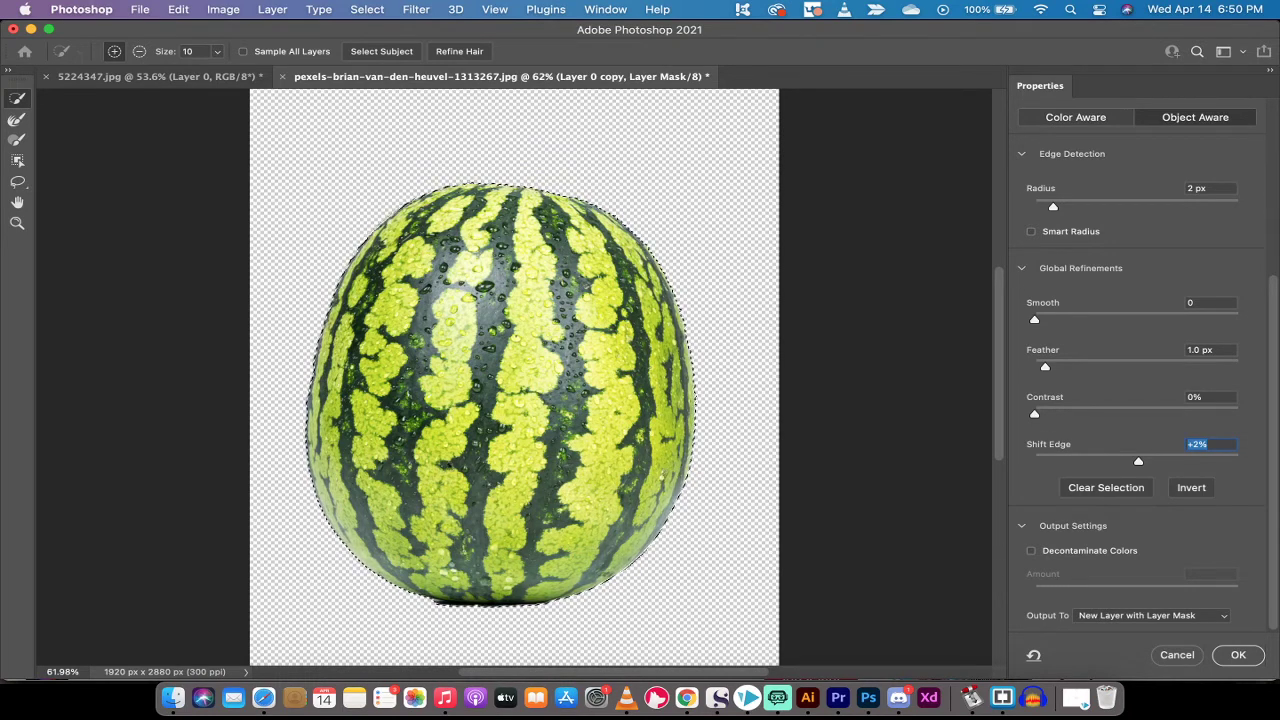
pyautogui.click(1136, 617)
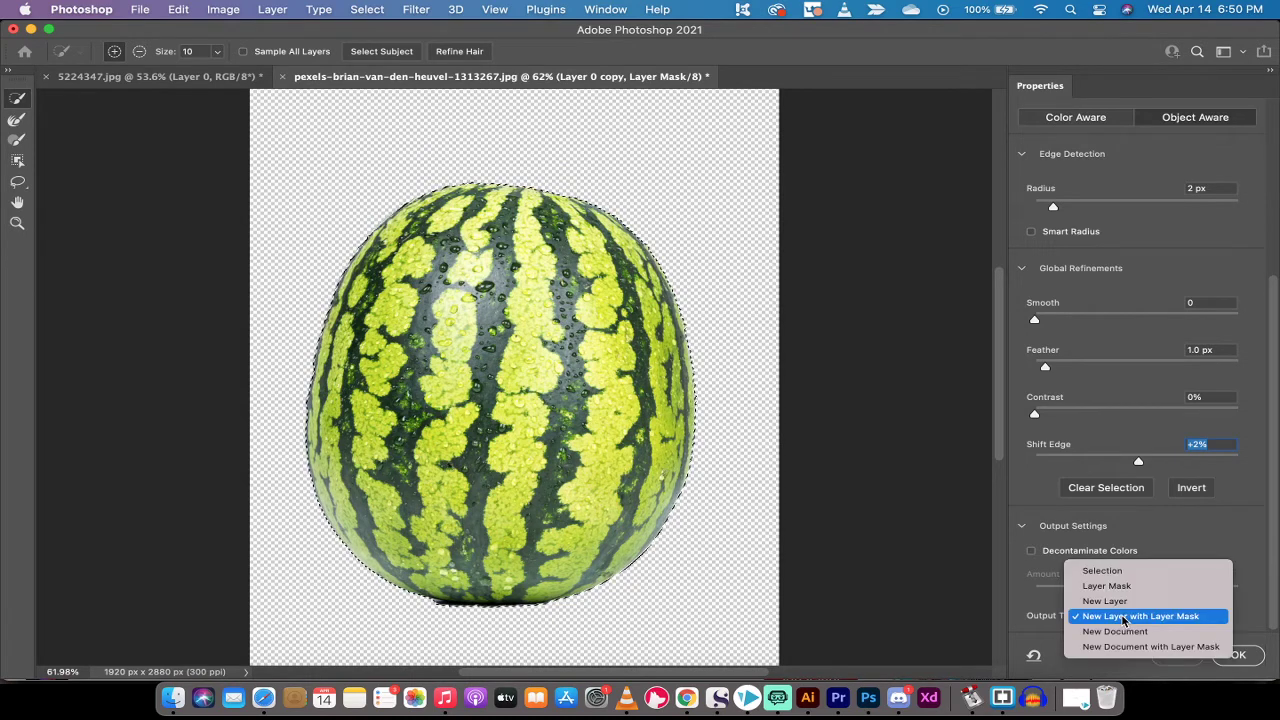
pyautogui.click(1123, 618)
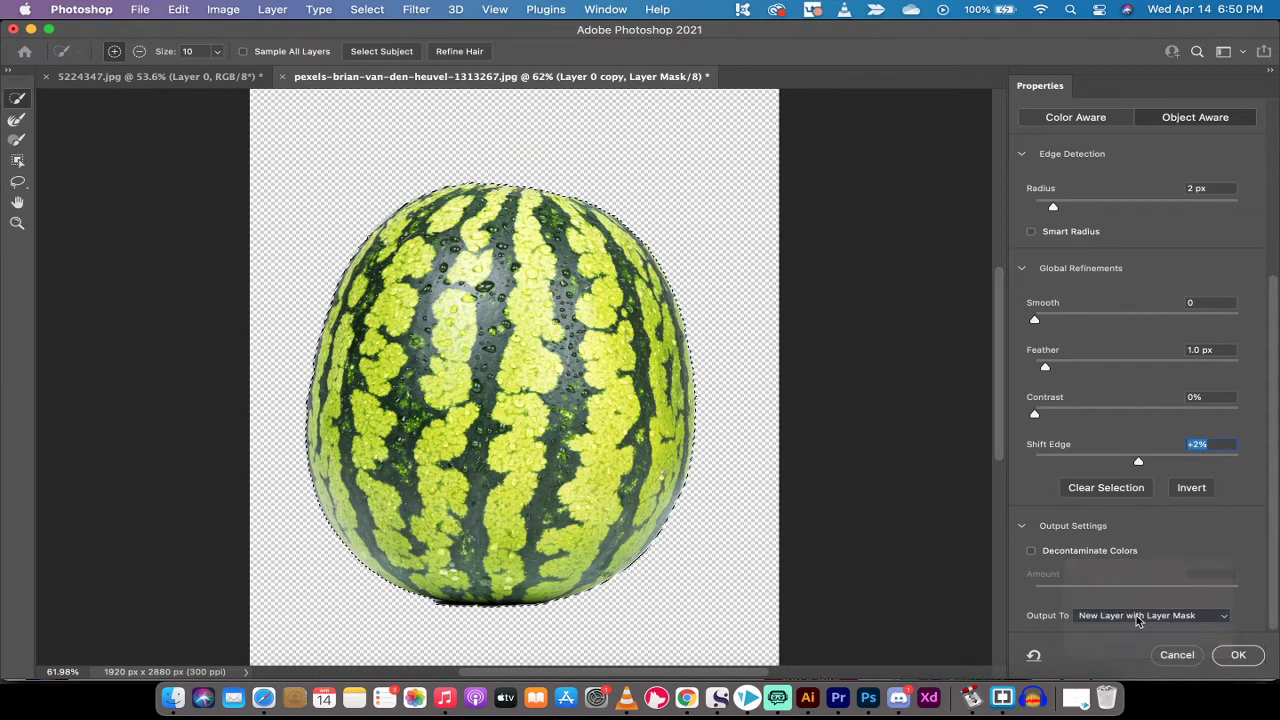
# Step: Apply the refined edge as a new masked layer, then start Quick Export as PNG and cancel it
pyautogui.click(1239, 655)
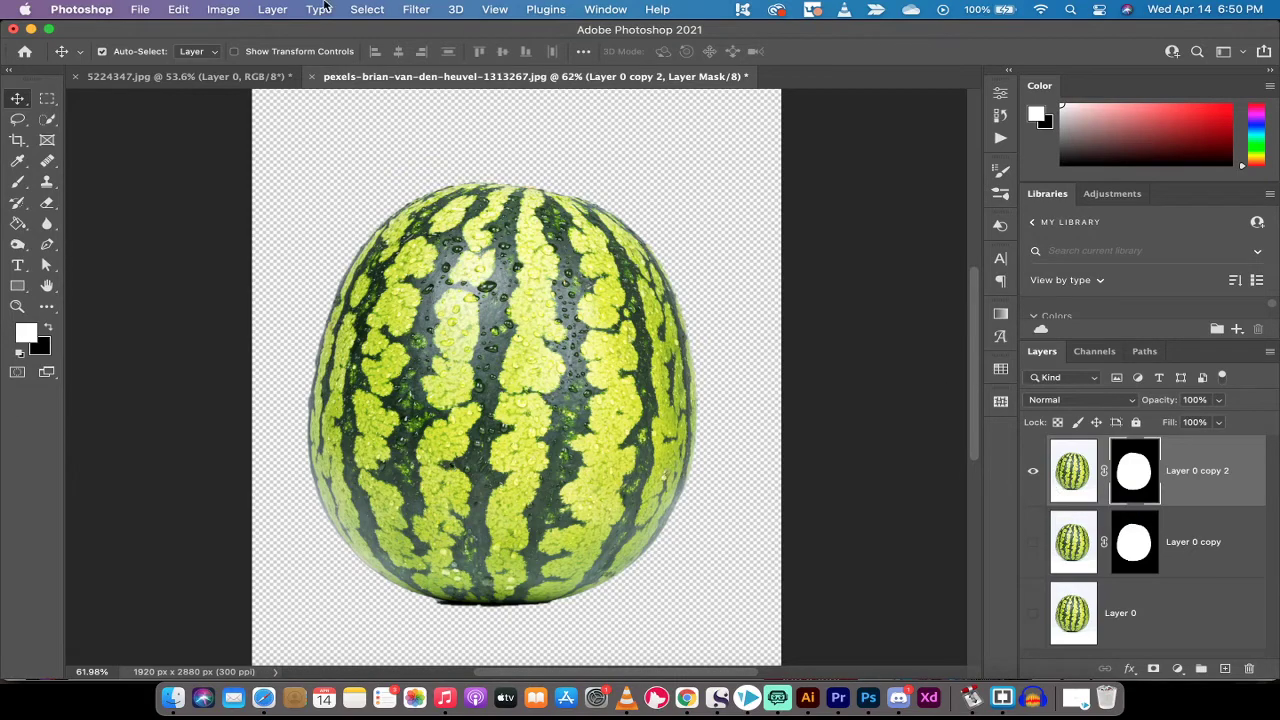
pyautogui.click(140, 9)
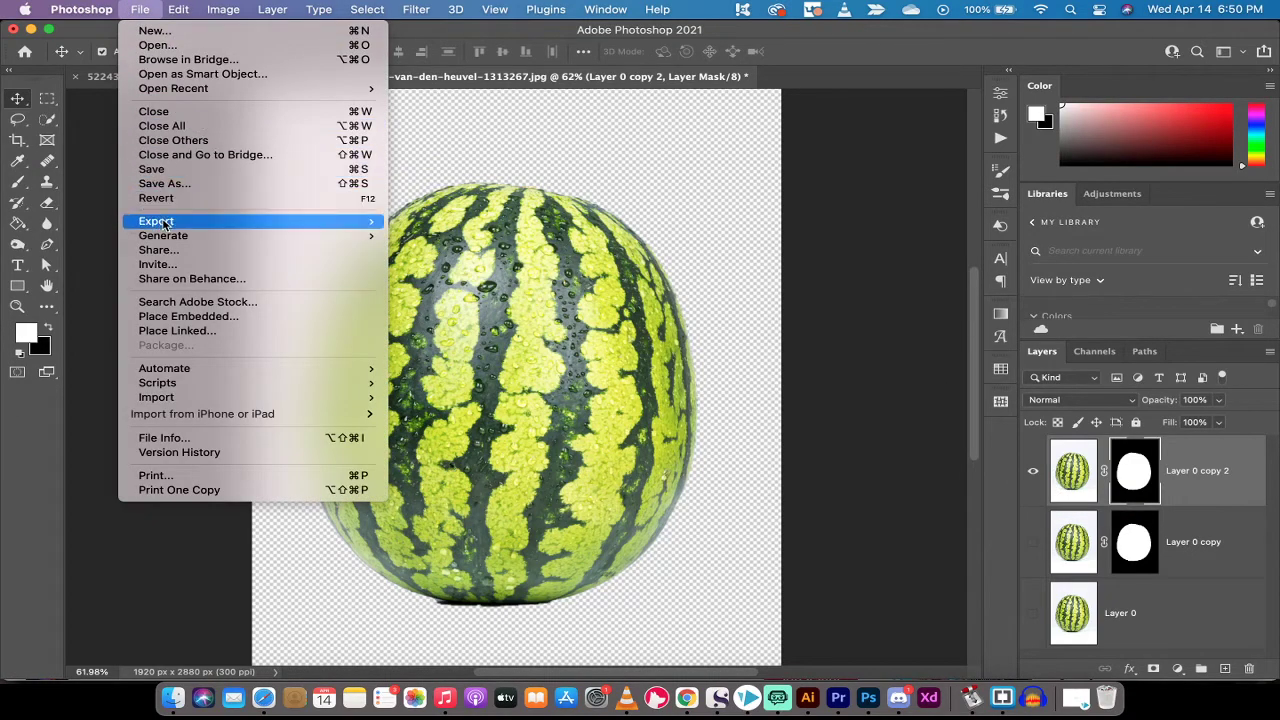
pyautogui.moveTo(163, 222)
pyautogui.click(495, 220)
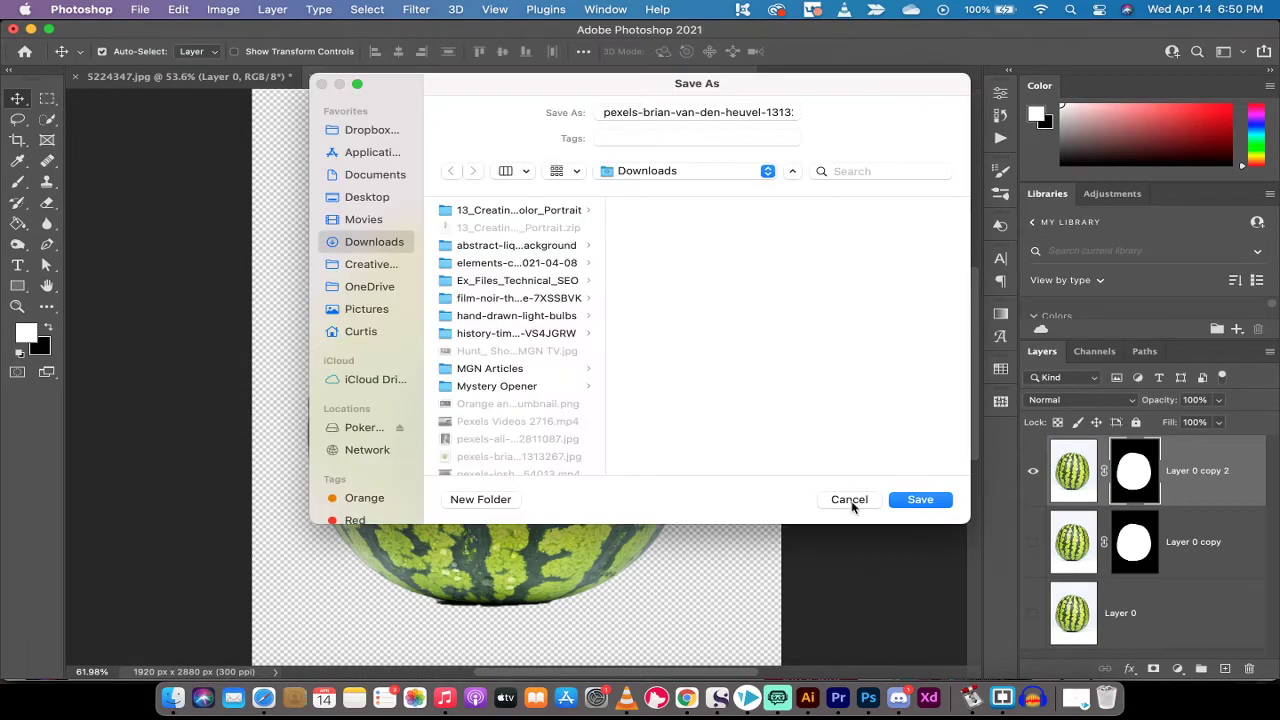
pyautogui.click(849, 500)
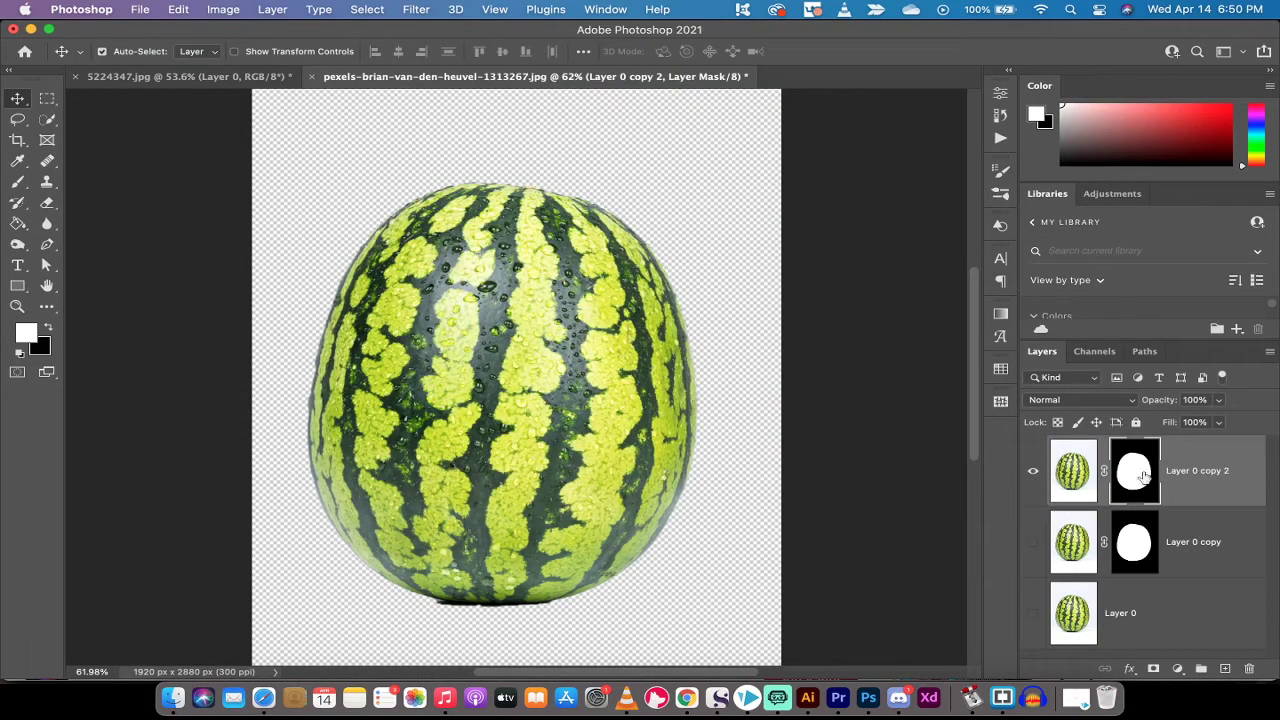
# Step: Delete Layer 0 copy 2 and Layer 0 copy, show Layer 0, and duplicate it into a new Layer 0 copy
pyautogui.click(1073, 472)
pyautogui.click(1033, 541)
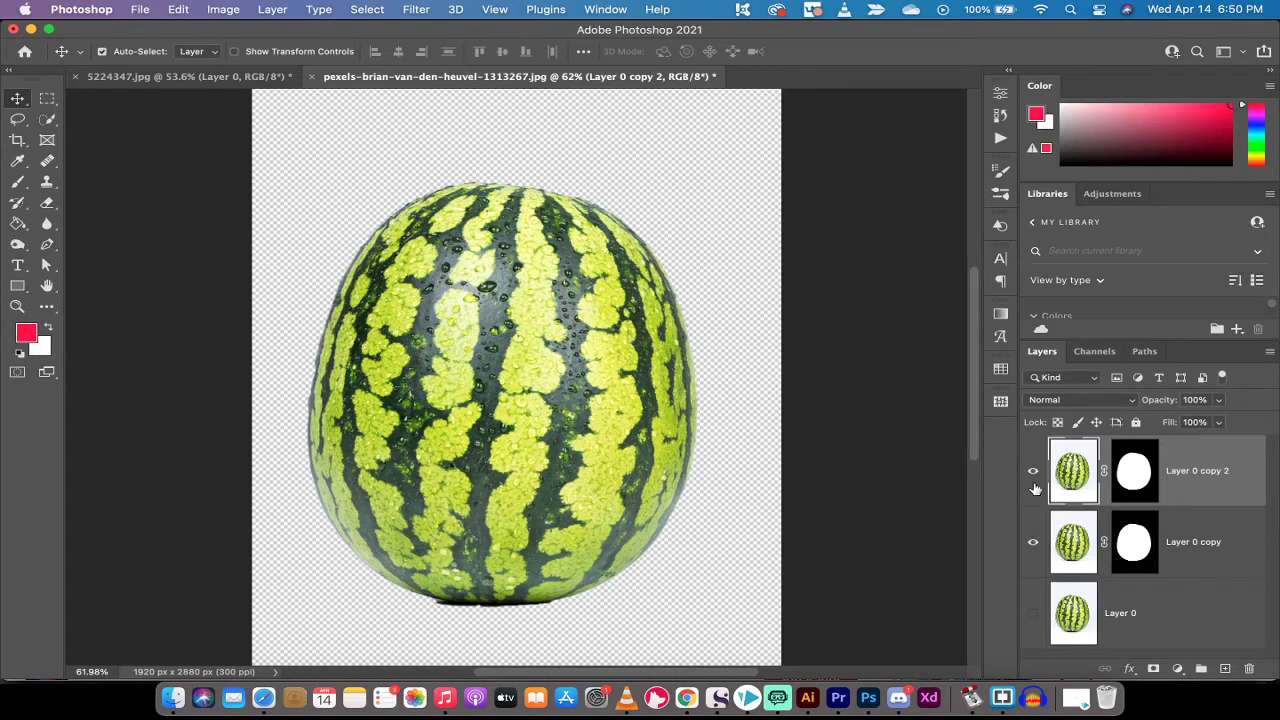
pyautogui.click(1033, 470)
pyautogui.press('BackSpace')
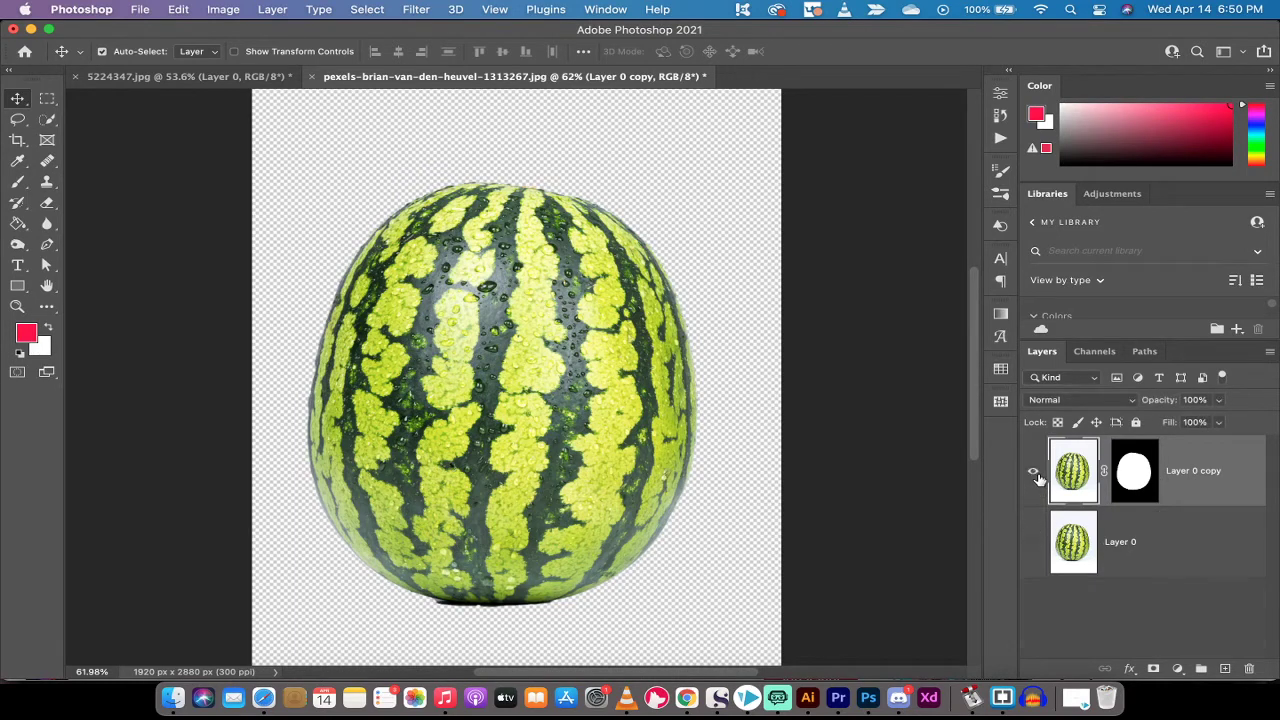
pyautogui.press('BackSpace')
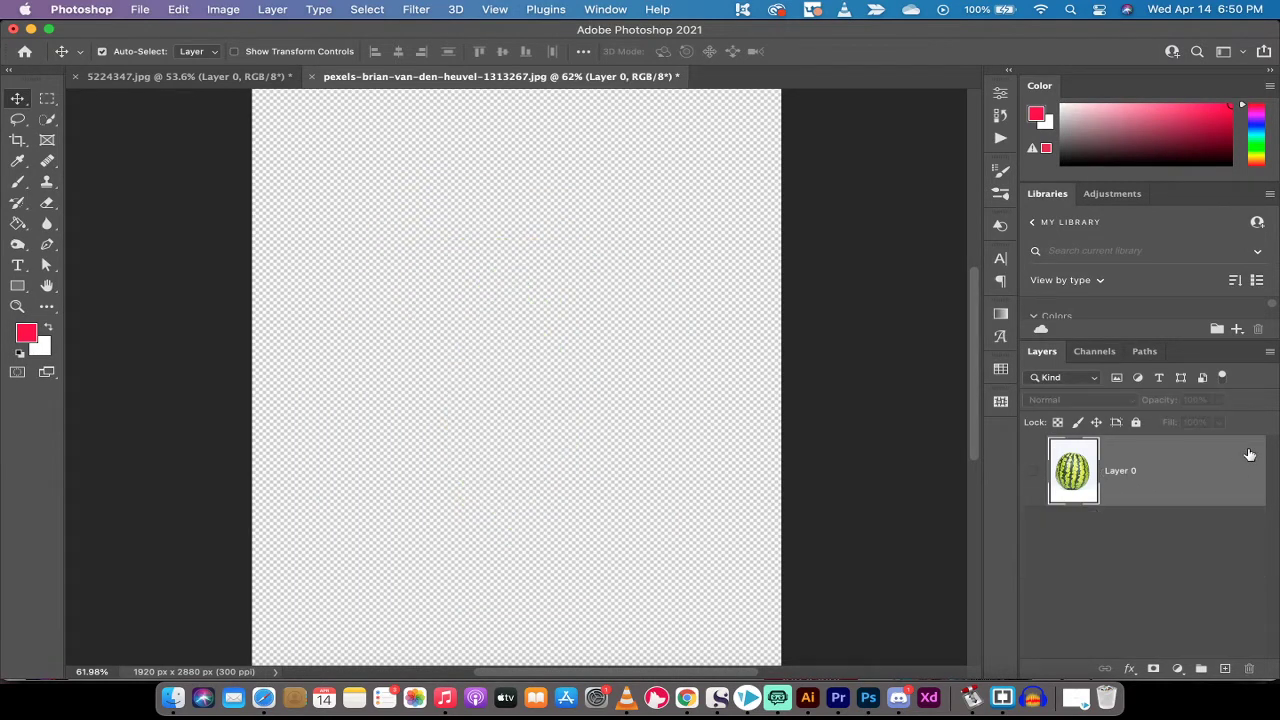
pyautogui.click(1033, 470)
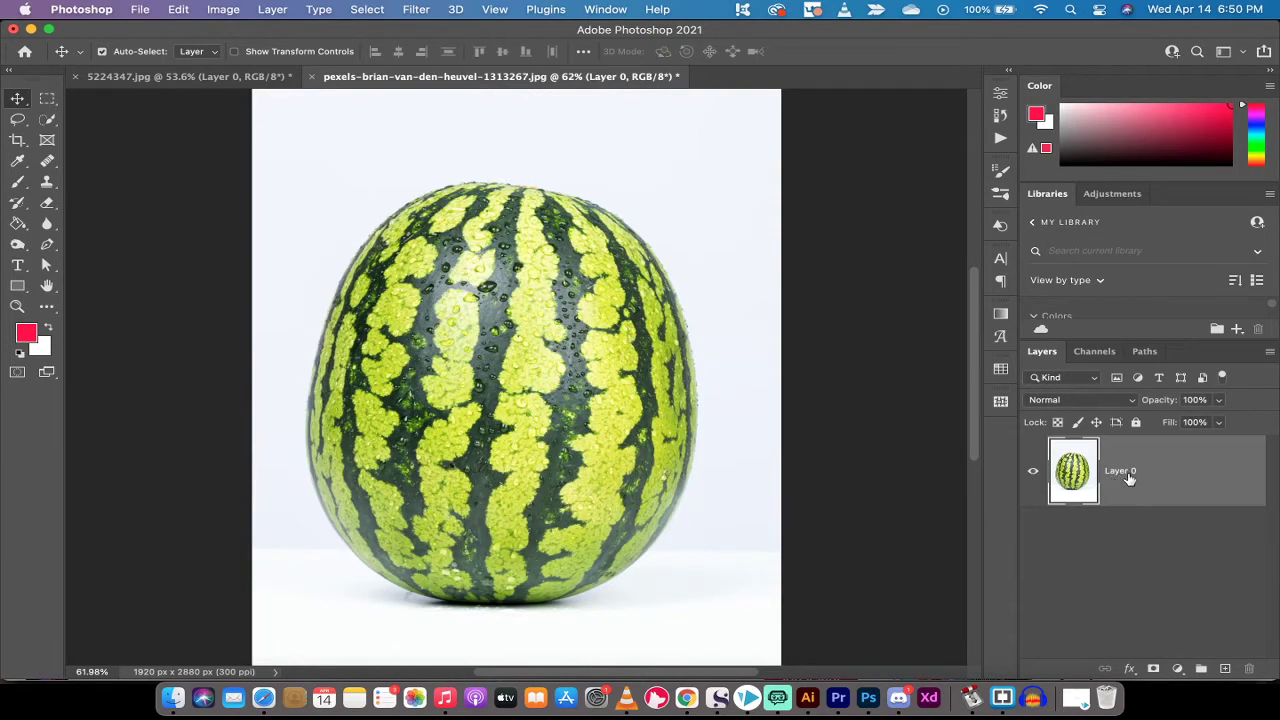
pyautogui.moveTo(1154, 489); pyautogui.dragTo(1223, 667)
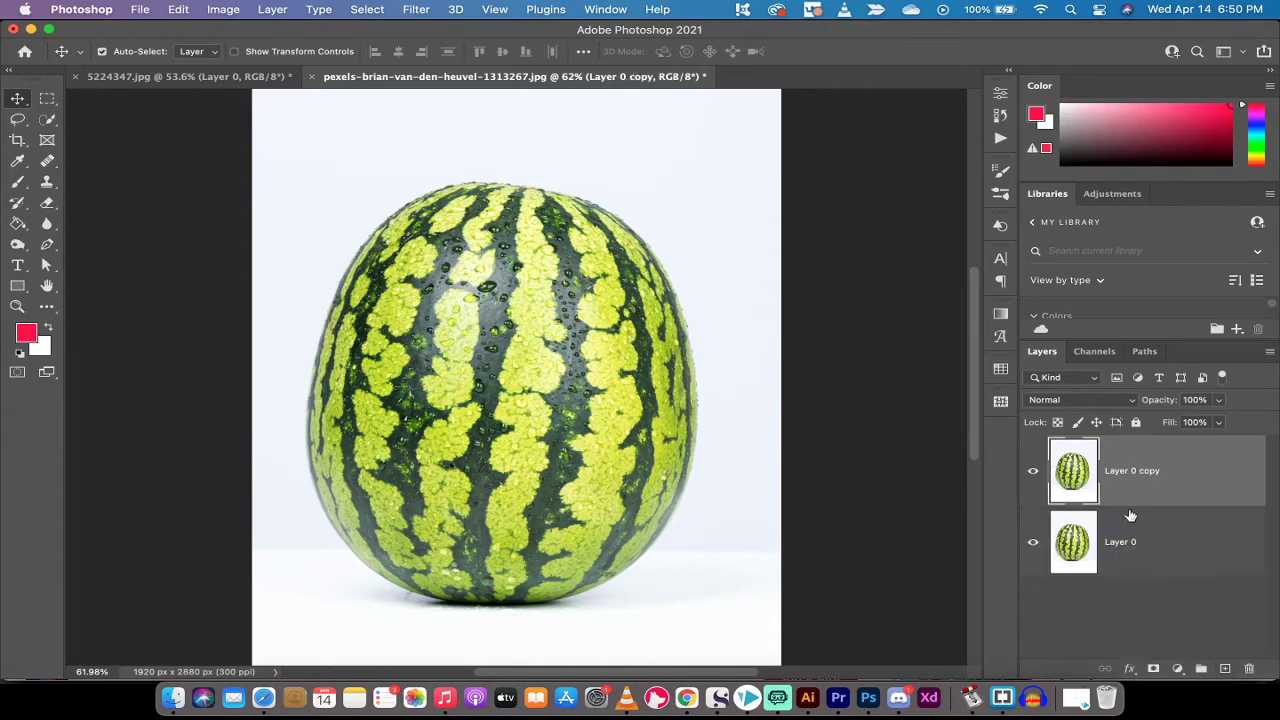
# Step: With the Quick Selection Tool, paint over the watermelon and extend along its top-right, lower-left and left edges
pyautogui.click(48, 121)
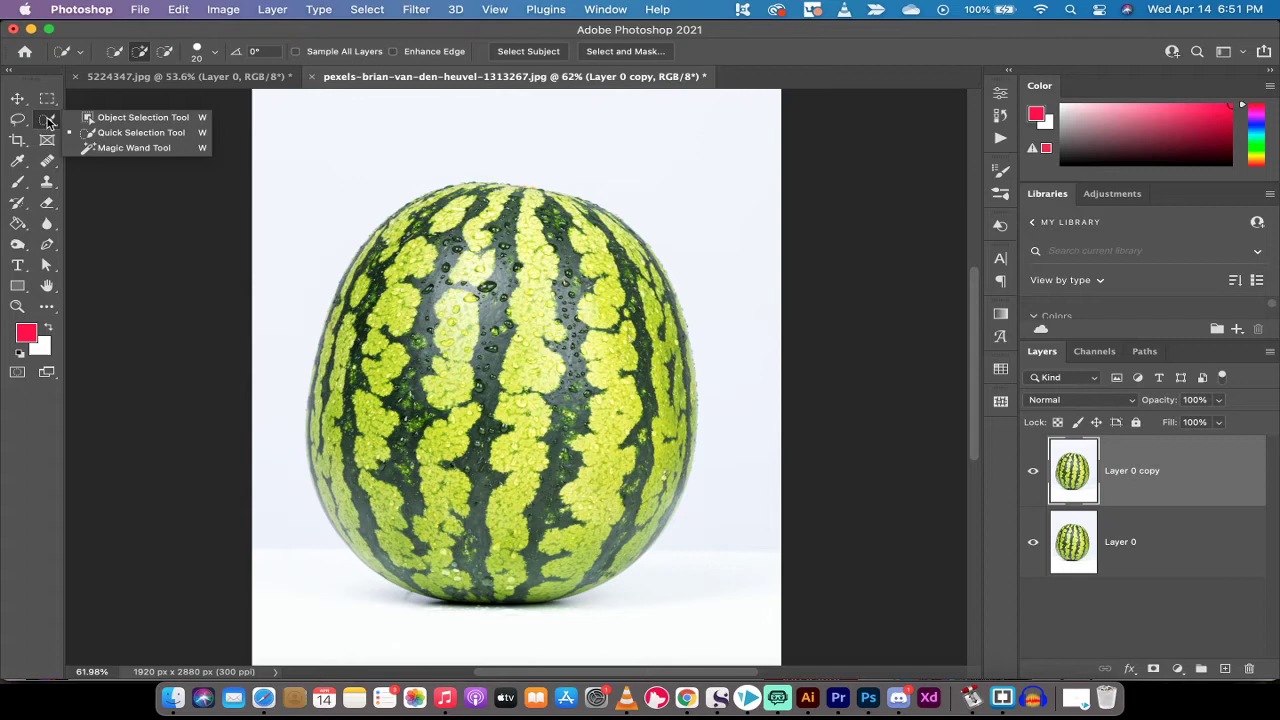
pyautogui.click(115, 133)
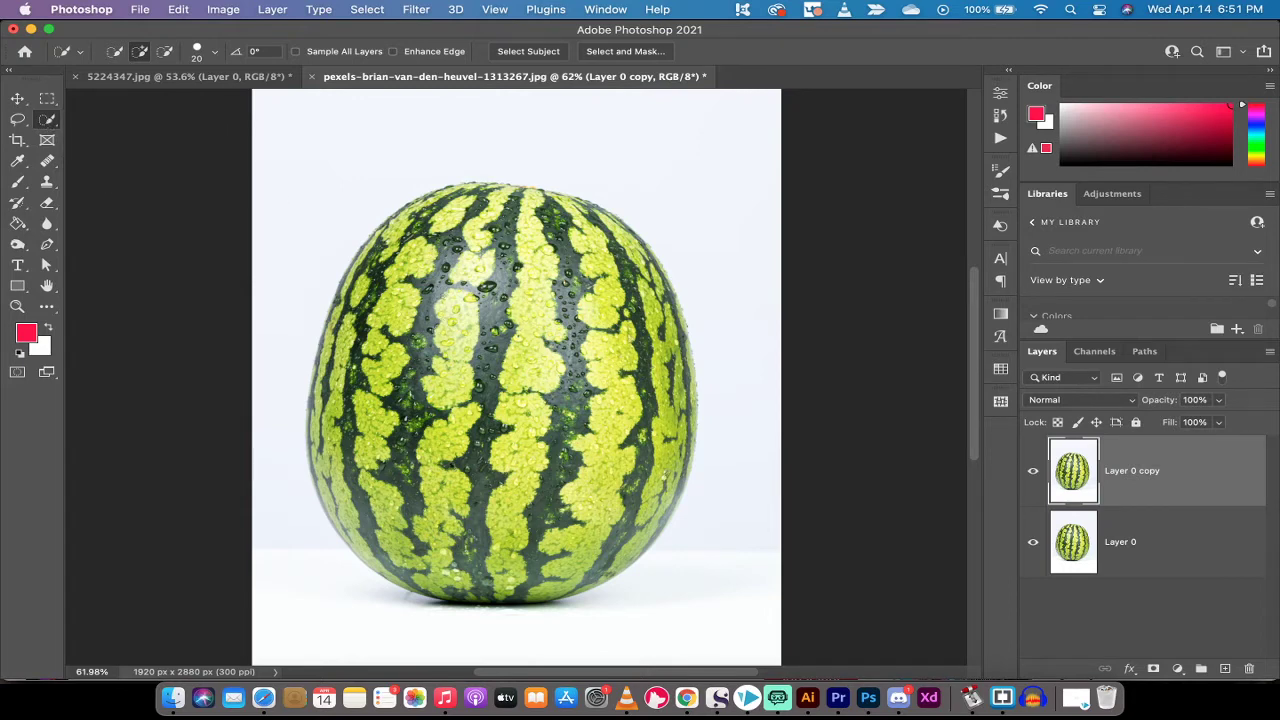
pyautogui.moveTo(444, 292)
pyautogui.mouseDown()
pyautogui.moveTo(425, 385)
pyautogui.moveTo(442, 437)
pyautogui.moveTo(545, 445)
pyautogui.moveTo(505, 478)
pyautogui.moveTo(545, 350)
pyautogui.moveTo(535, 272)
pyautogui.moveTo(428, 250)
pyautogui.moveTo(380, 265)
pyautogui.moveTo(398, 236)
pyautogui.moveTo(355, 300)
pyautogui.moveTo(360, 440)
pyautogui.moveTo(430, 570)
pyautogui.moveTo(500, 590)
pyautogui.moveTo(515, 575)
pyautogui.mouseUp()
pyautogui.moveTo(612, 355)
pyautogui.mouseDown()
pyautogui.moveTo(618, 262)
pyautogui.moveTo(676, 390)
pyautogui.moveTo(600, 392)
pyautogui.moveTo(627, 361)
pyautogui.moveTo(600, 400)
pyautogui.moveTo(615, 400)
pyautogui.moveTo(635, 545)
pyautogui.moveTo(605, 585)
pyautogui.moveTo(660, 545)
pyautogui.mouseUp()
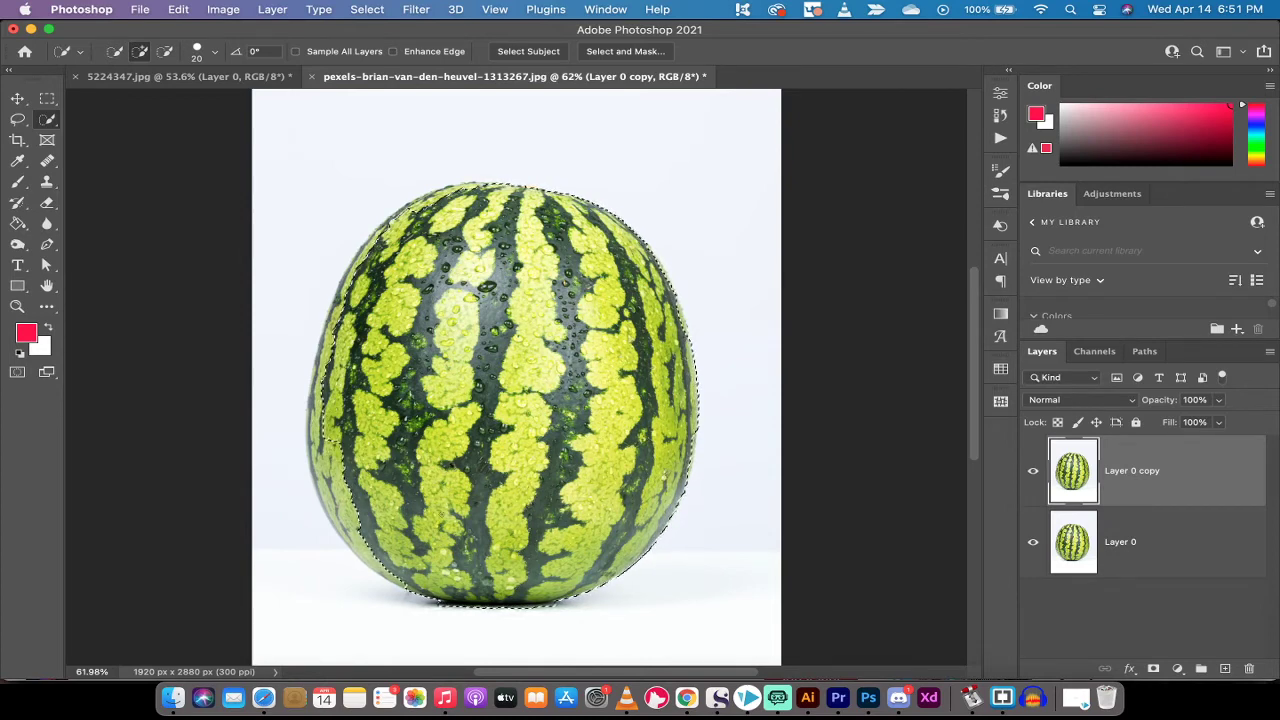
pyautogui.moveTo(336, 440)
pyautogui.mouseDown()
pyautogui.moveTo(316, 495)
pyautogui.moveTo(318, 470)
pyautogui.mouseUp()
pyautogui.moveTo(322, 416); pyautogui.dragTo(312, 394)
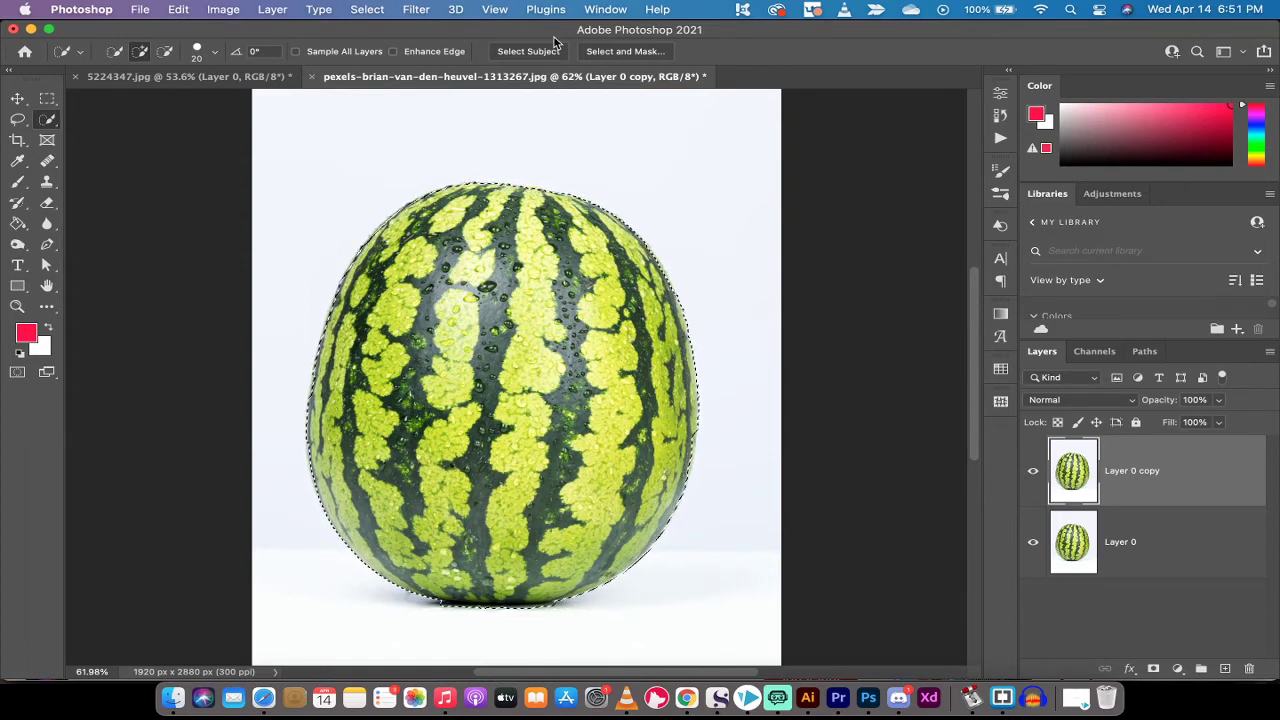
# Step: In Select and Mask, set Radius 2 px, Feather 1.0 px, Shift Edge +2%, output to Selection, and apply
pyautogui.click(625, 51)
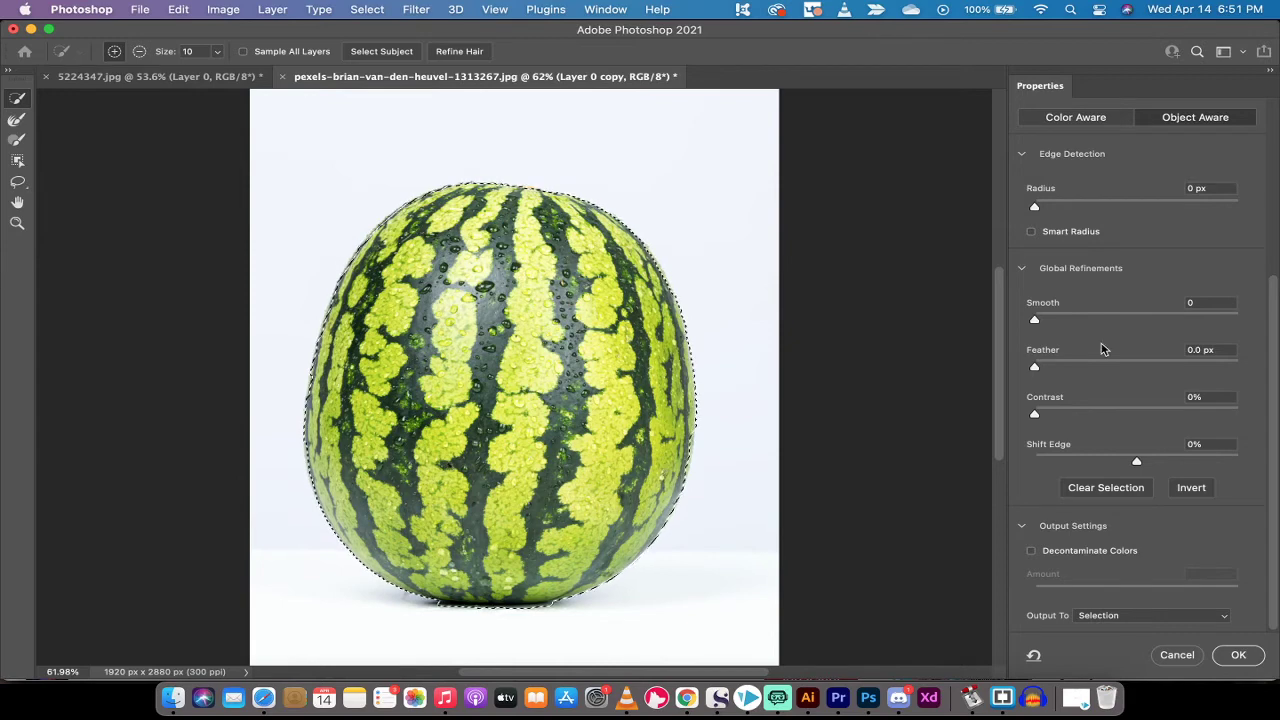
pyautogui.moveTo(1038, 210); pyautogui.dragTo(1054, 208)
pyautogui.moveTo(1037, 366); pyautogui.dragTo(1045, 367)
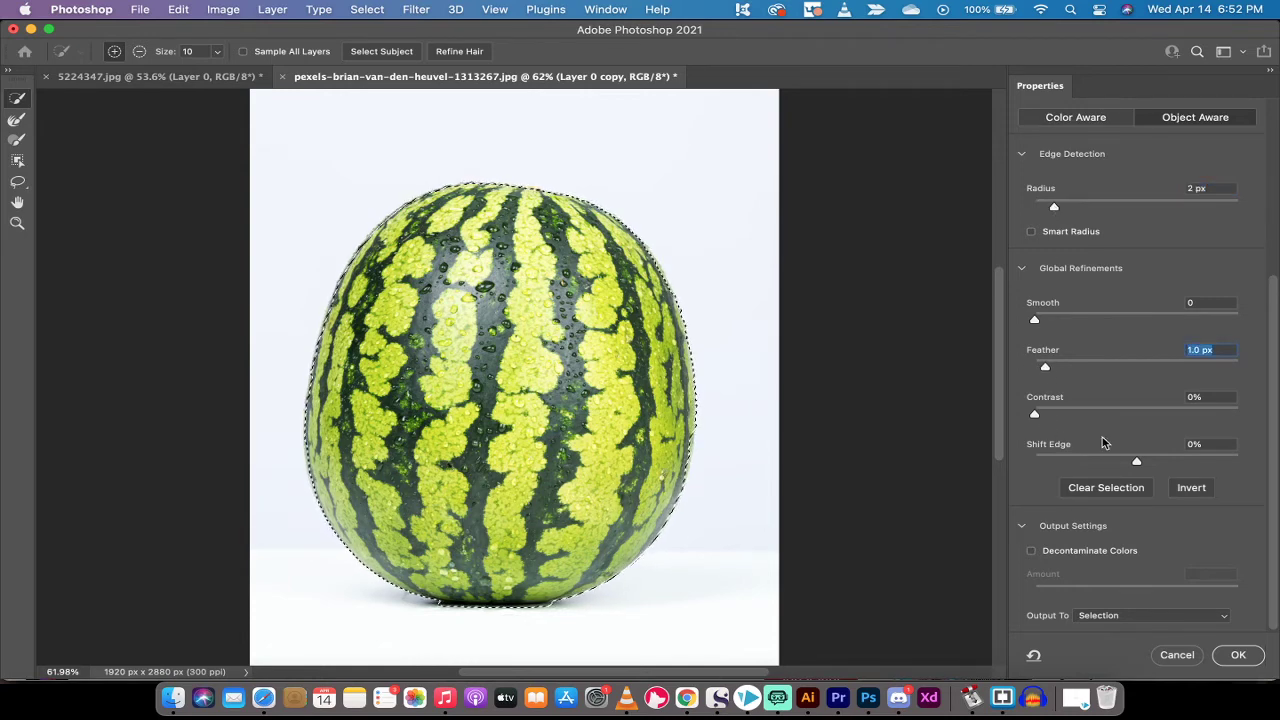
pyautogui.moveTo(1136, 465); pyautogui.dragTo(1139, 465)
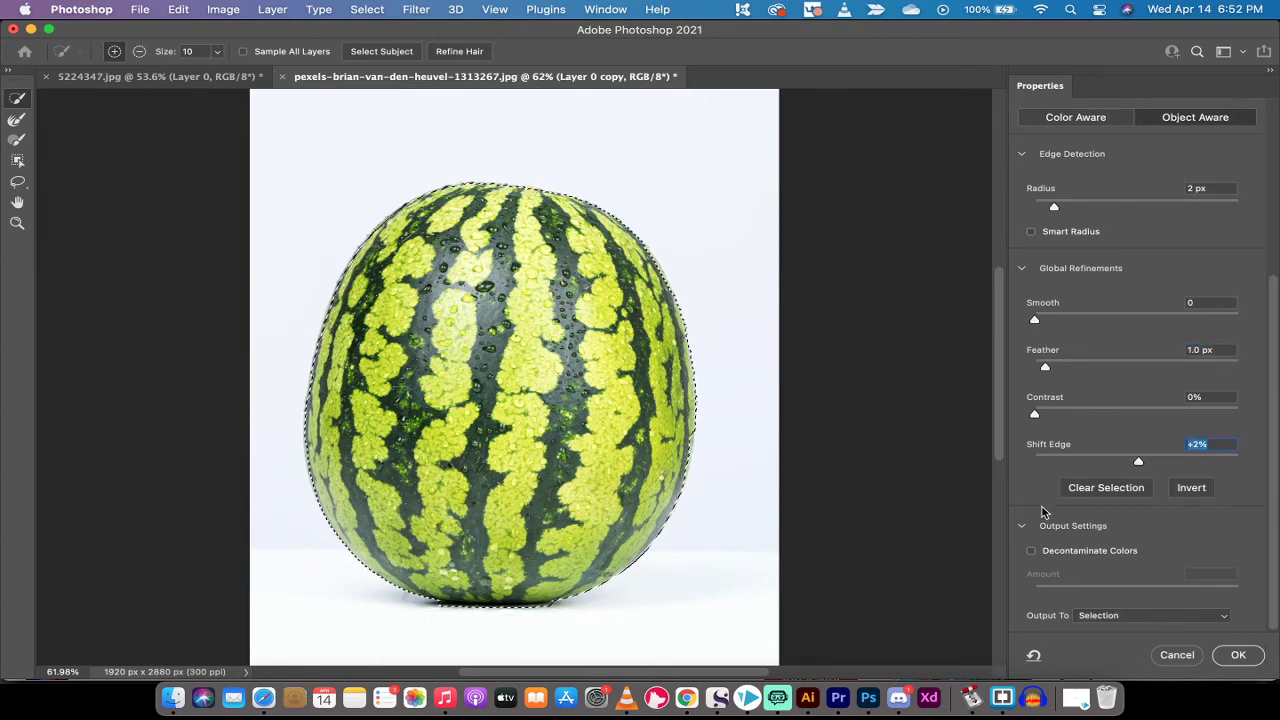
pyautogui.click(1125, 615)
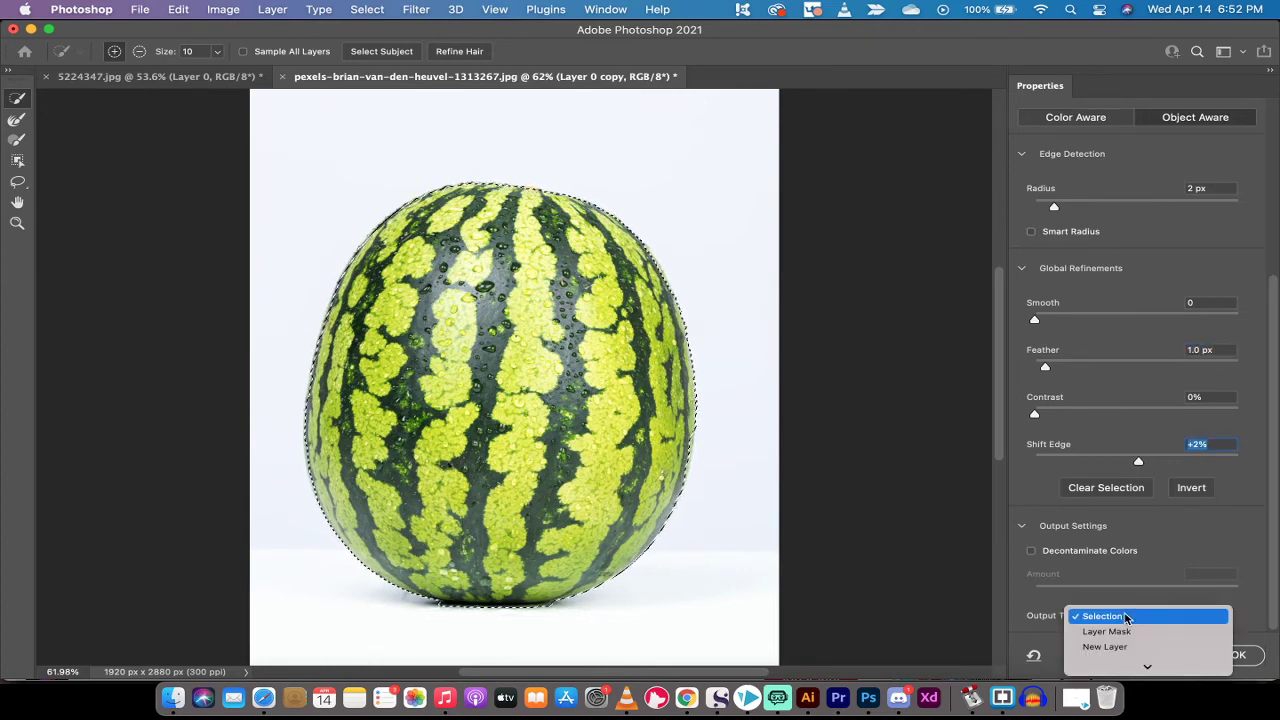
pyautogui.scroll(-2, 1125, 617)
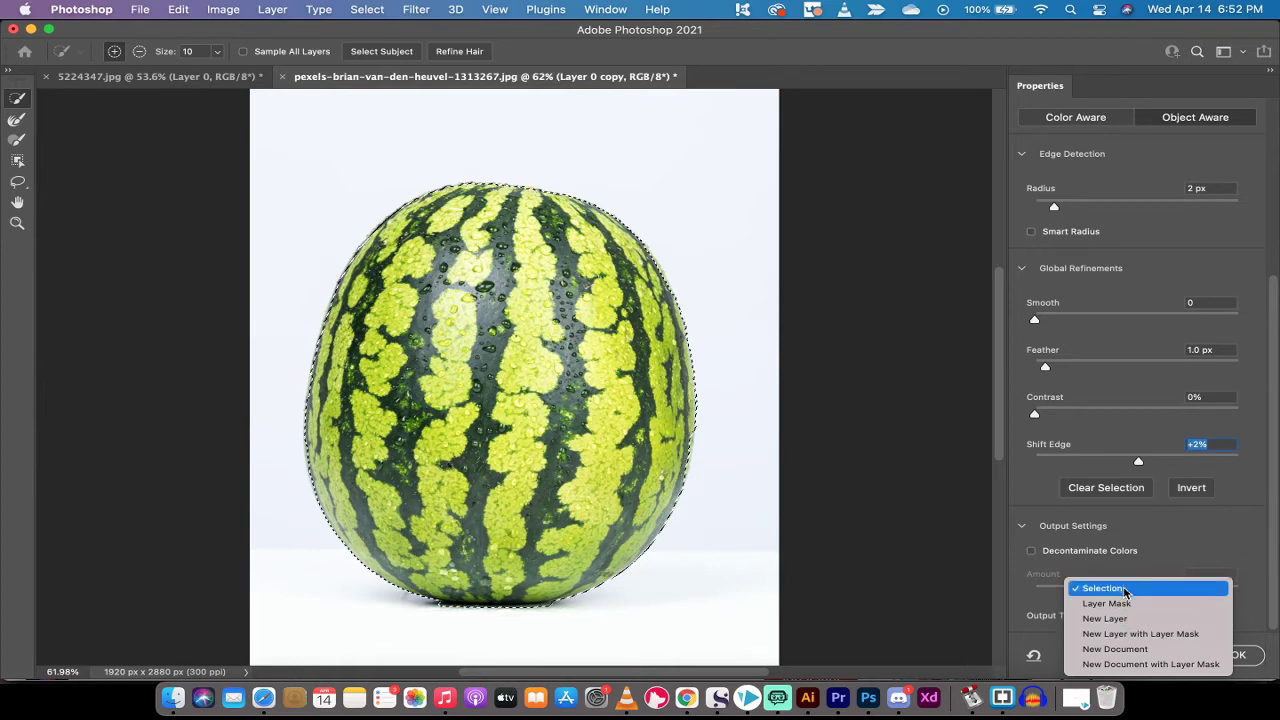
pyautogui.click(1124, 590)
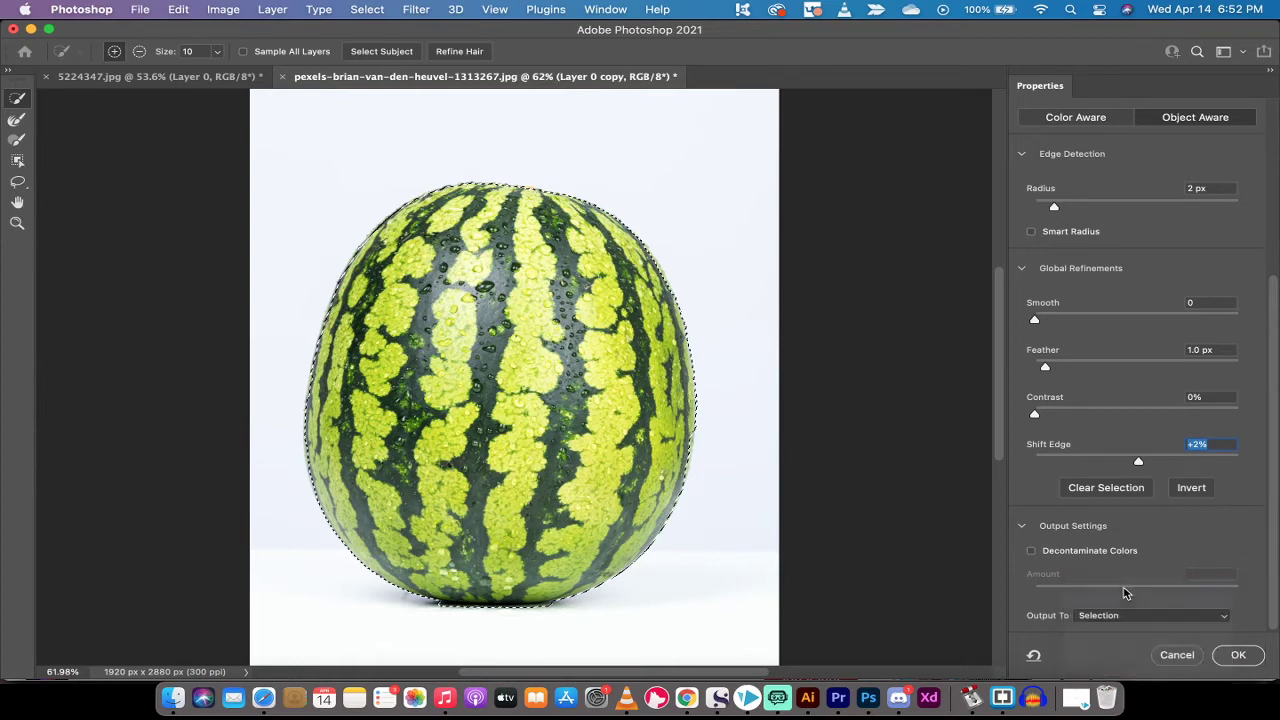
pyautogui.click(1237, 656)
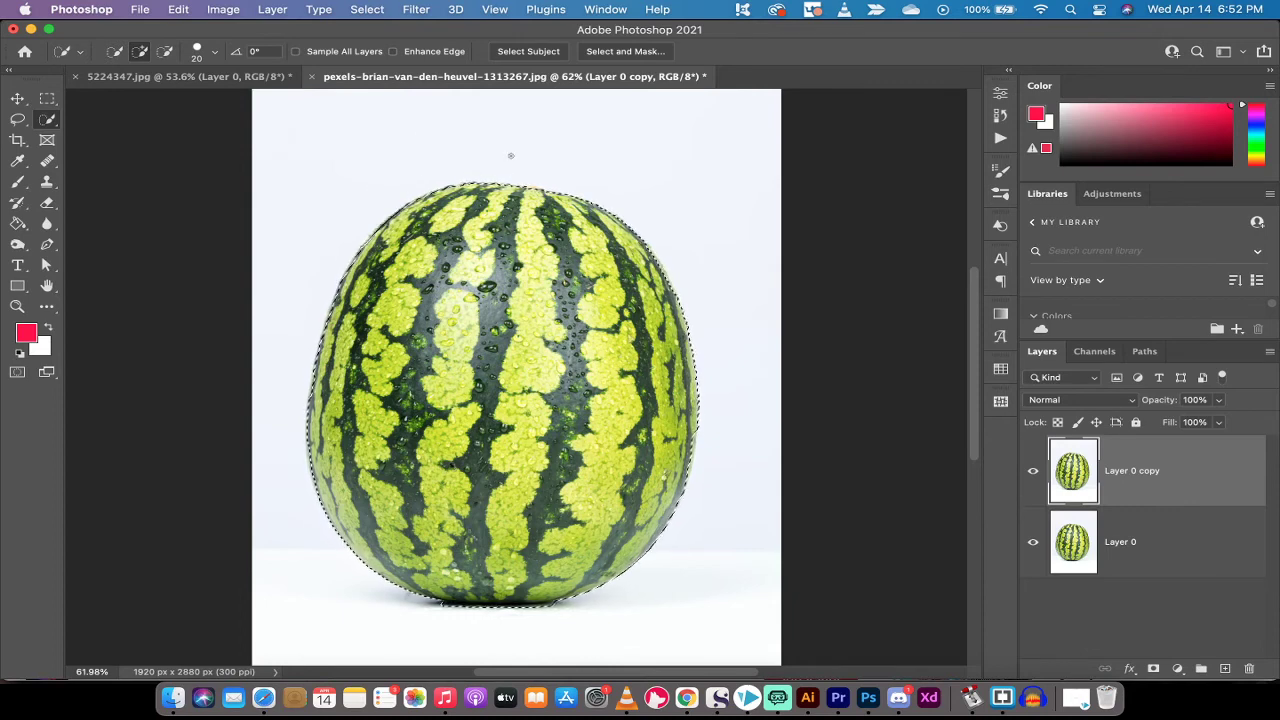
# Step: Invert the selection, cut the white background from Layer 0 copy, and hide Layer 0
pyautogui.click(364, 9)
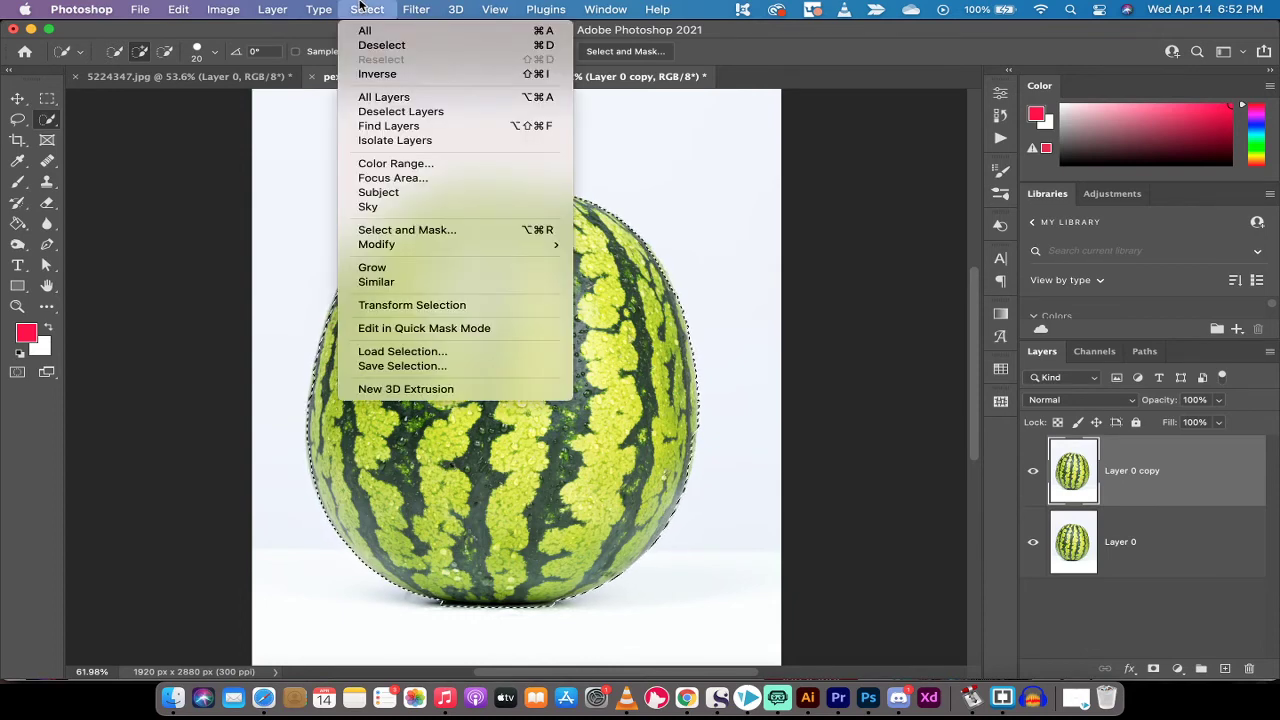
pyautogui.click(364, 9)
pyautogui.click(366, 9)
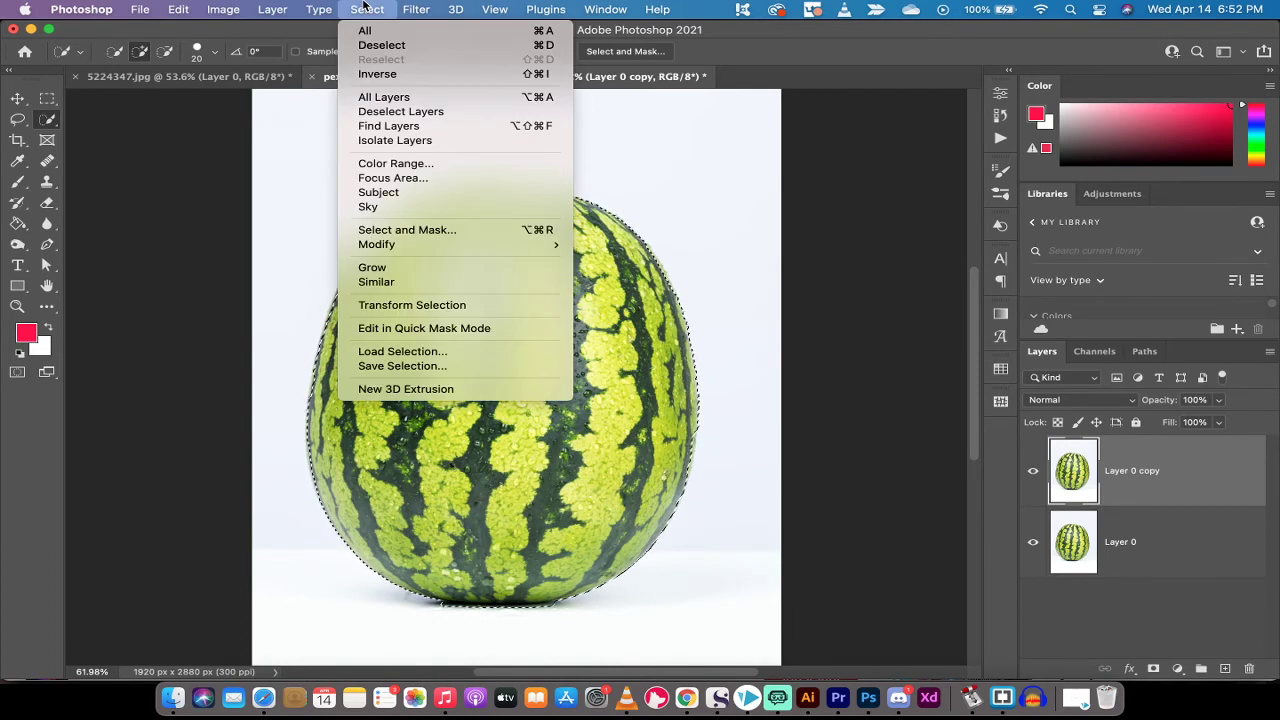
pyautogui.click(384, 76)
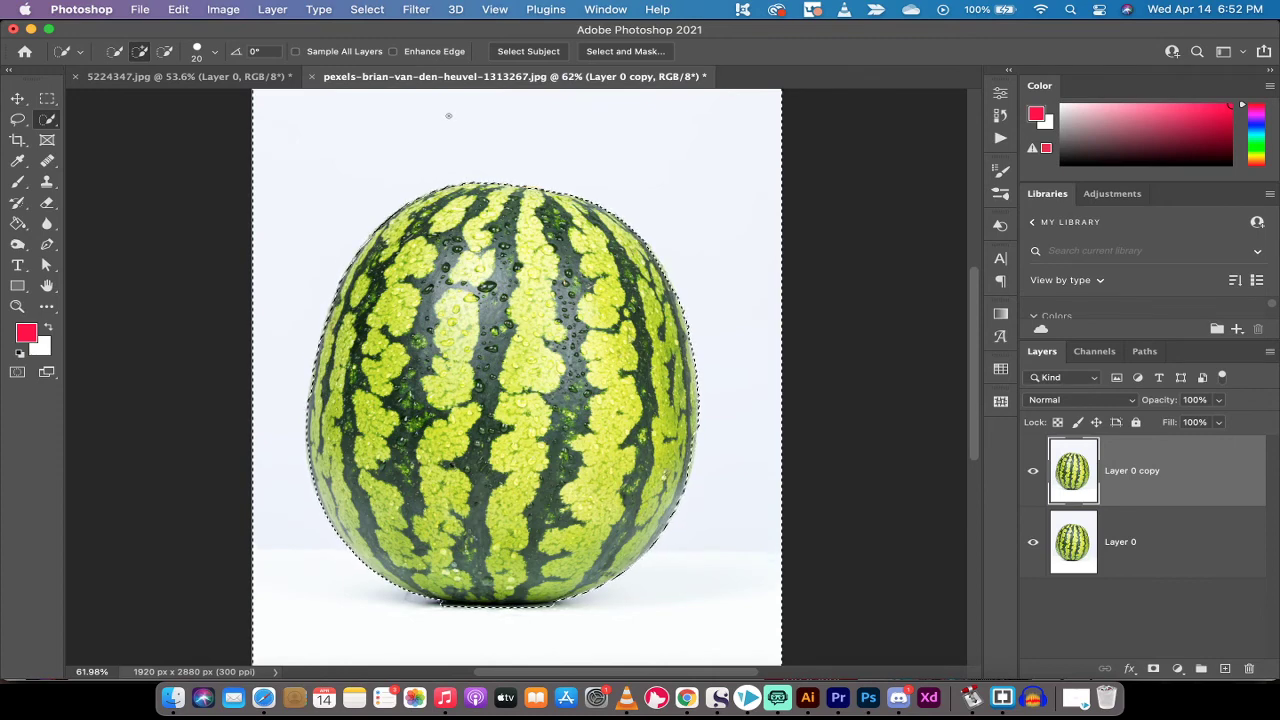
pyautogui.click(180, 9)
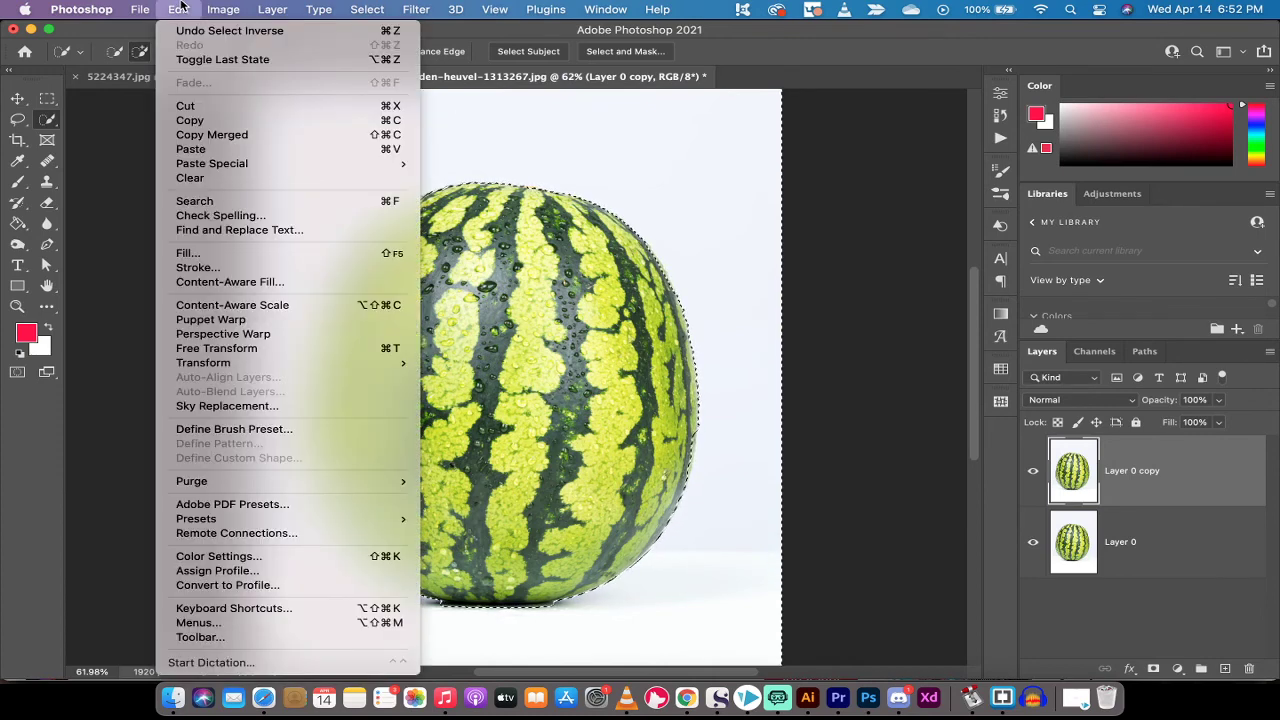
pyautogui.click(197, 104)
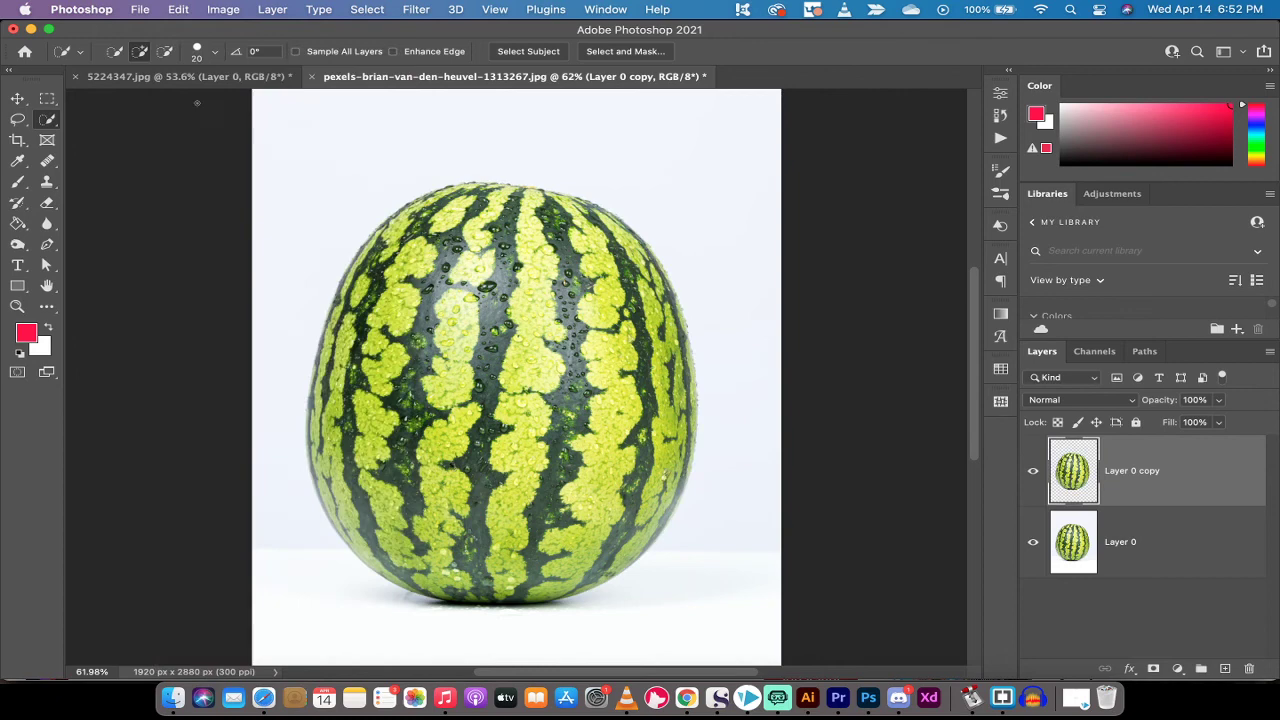
pyautogui.click(1034, 542)
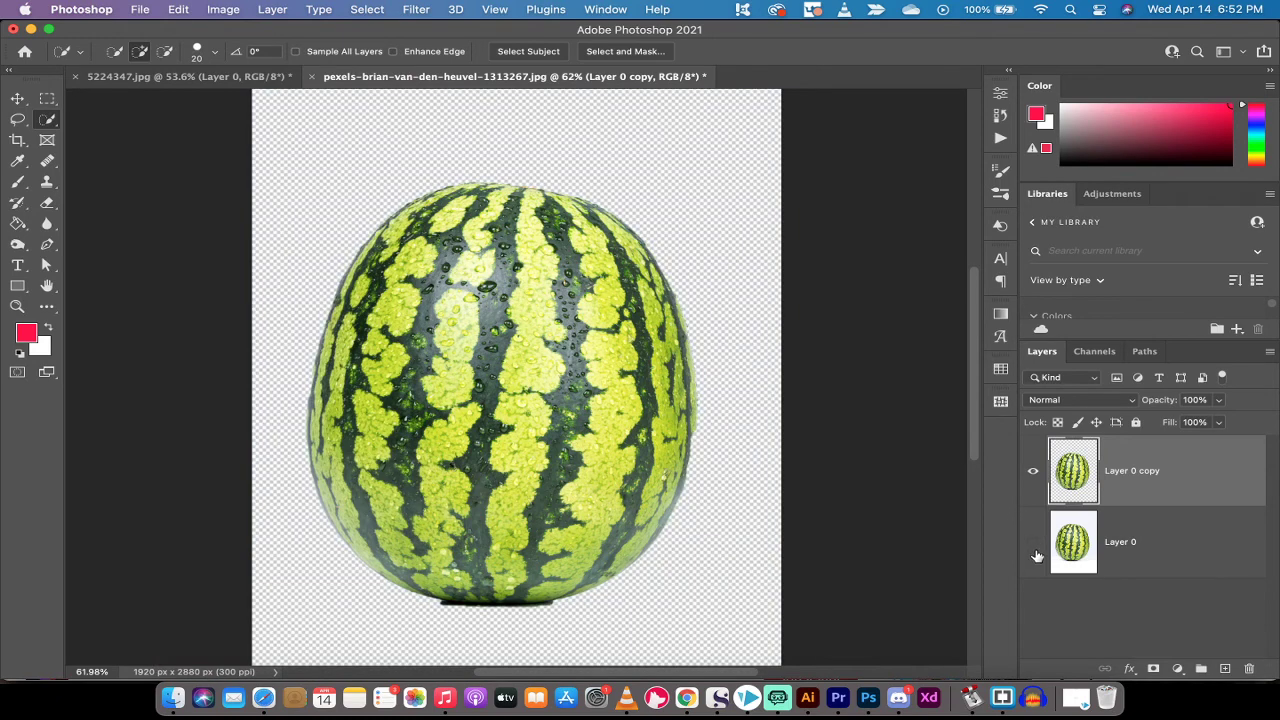